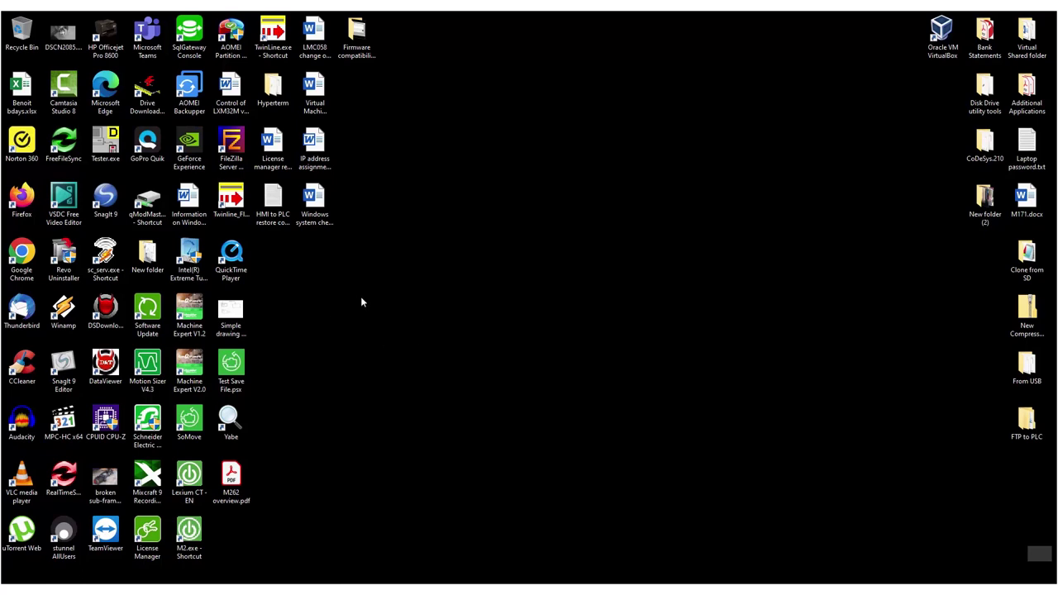
Step: Launch Machine Expert V2.0, dismiss the DTM Repository, and open the recent M241 CAN control project
double_click(191, 368)
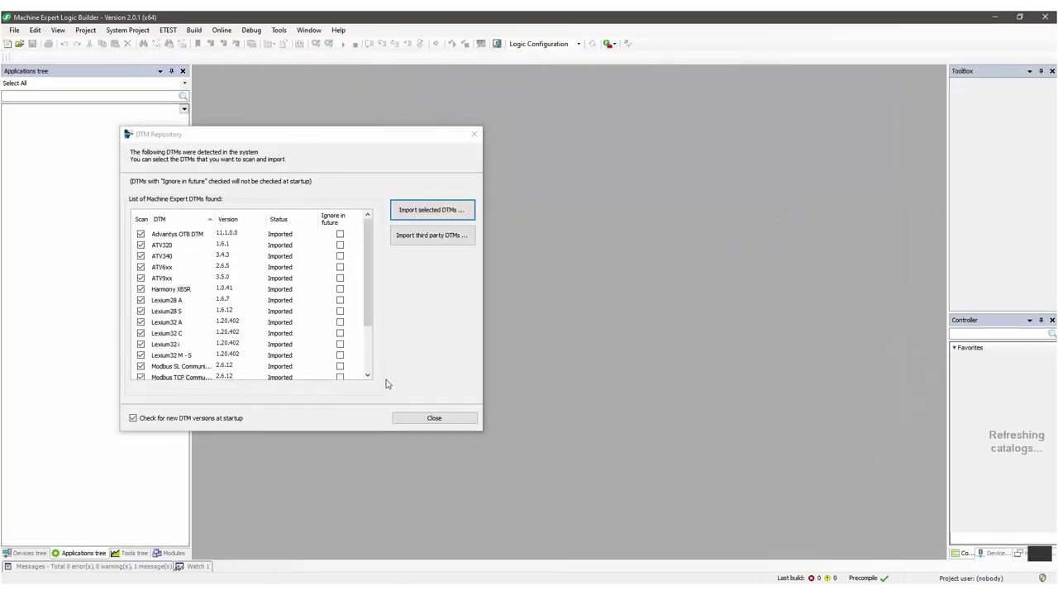
left_click(432, 418)
left_click(14, 30)
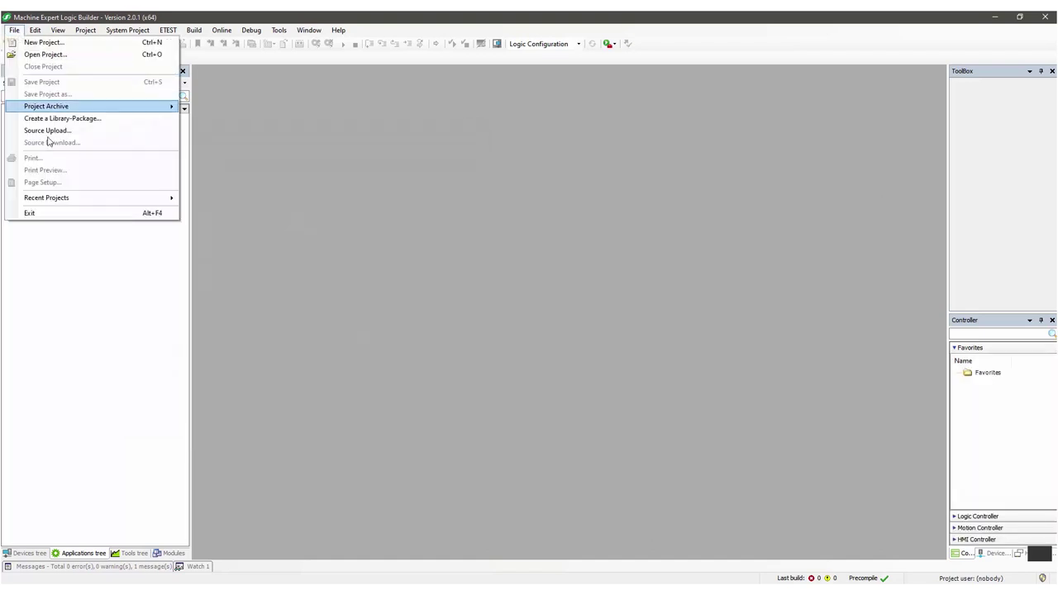
mouse_move(52, 198)
left_click(380, 201)
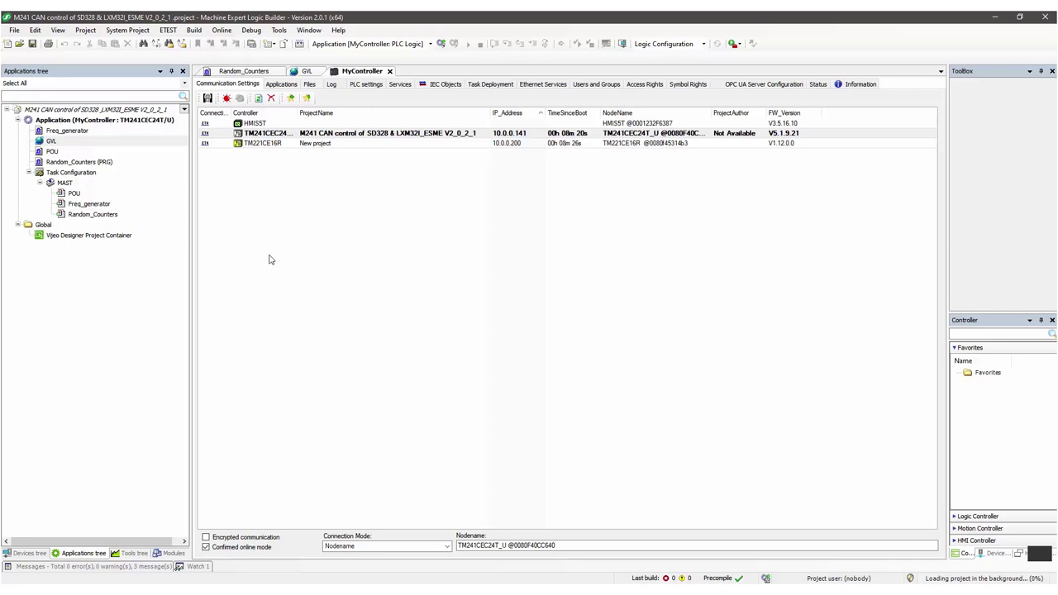
Step: Open the Vijeo Designer Project Container in Vijeo-Frame
left_click(63, 238)
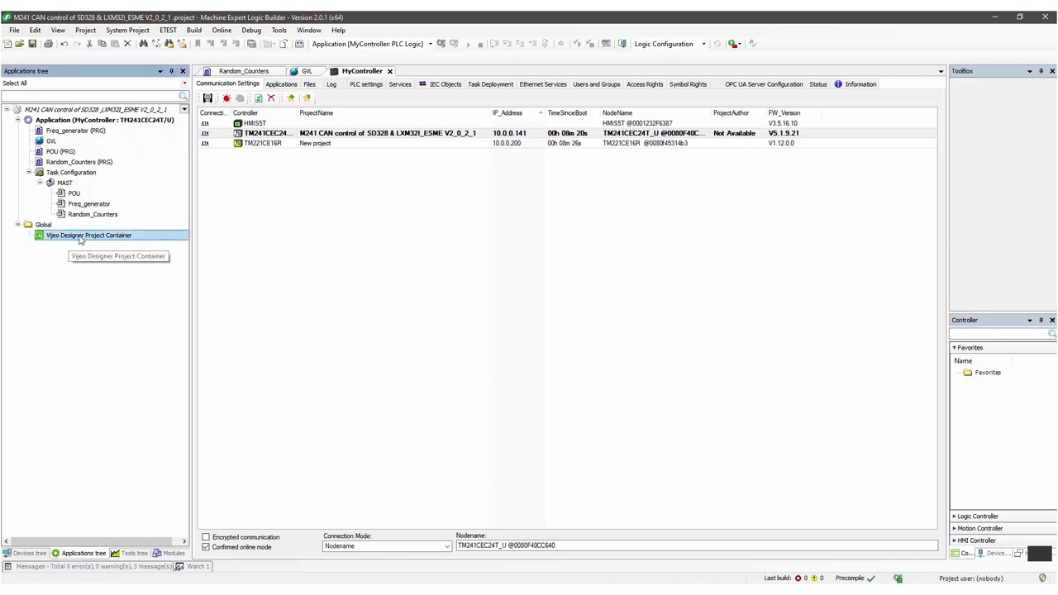
double_click(81, 238)
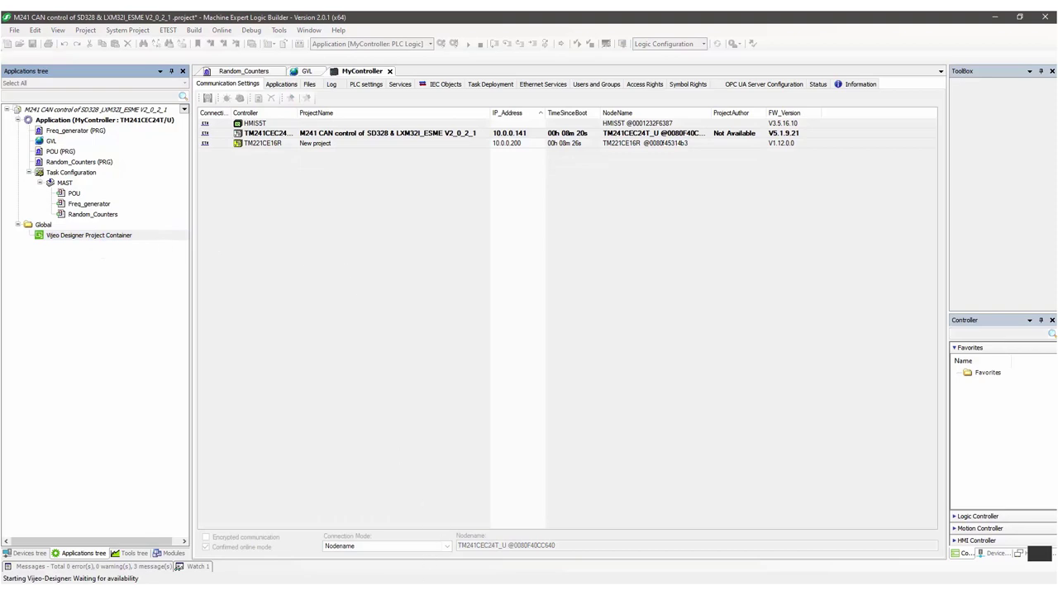
mouse_move(396, 566)
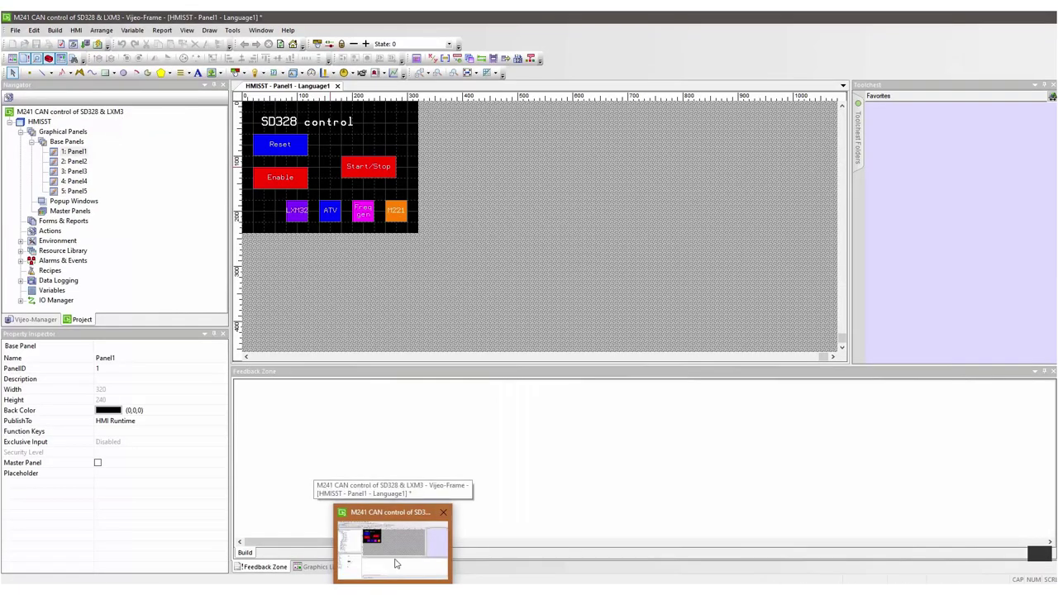
Step: Cycle through Base Panels Panel2 to Panel5 in the Navigator, twice
left_click(395, 564)
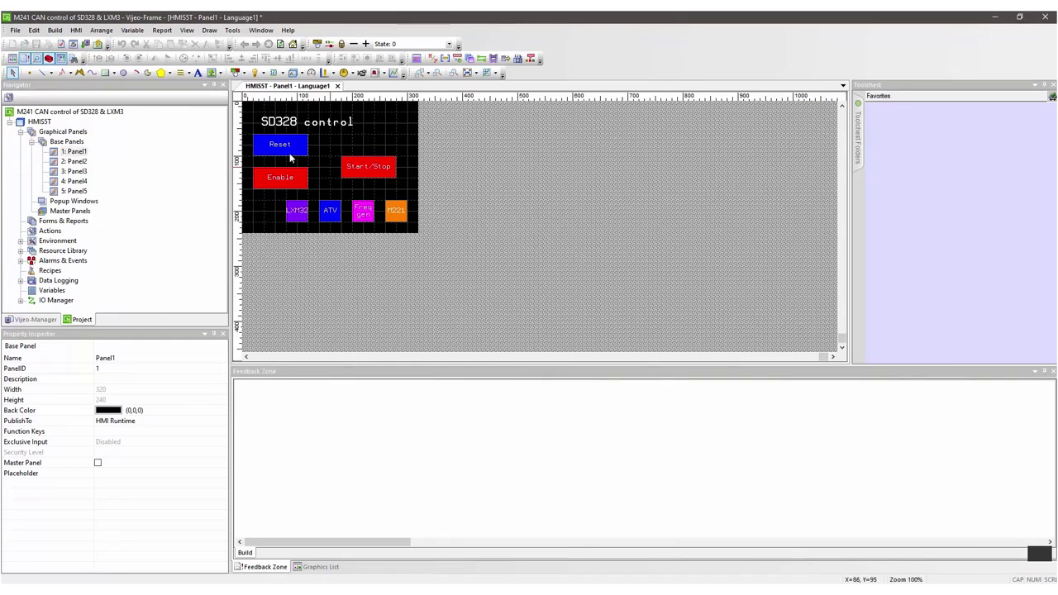
double_click(75, 161)
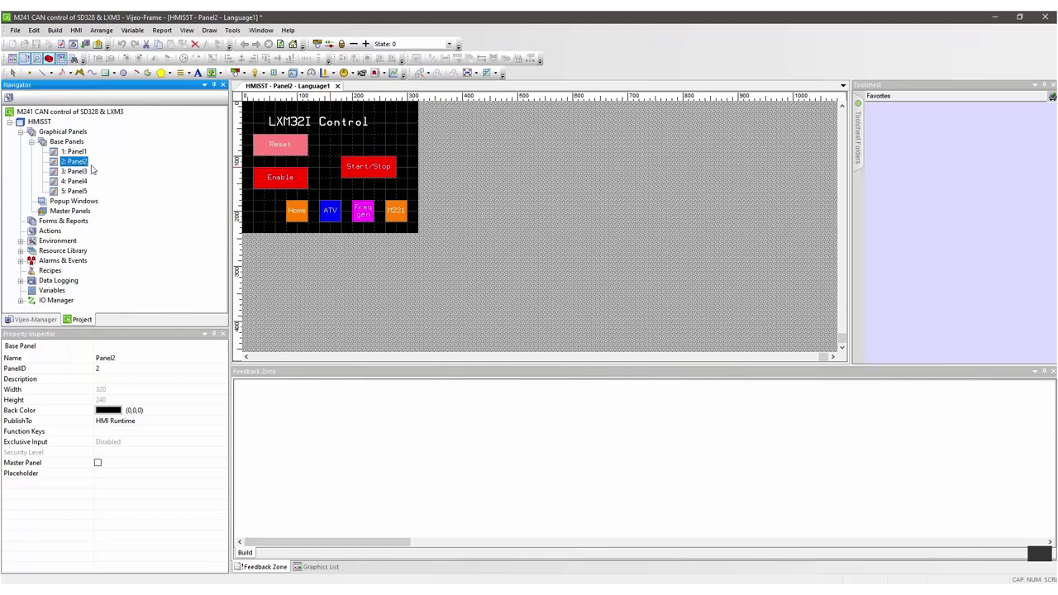
double_click(76, 171)
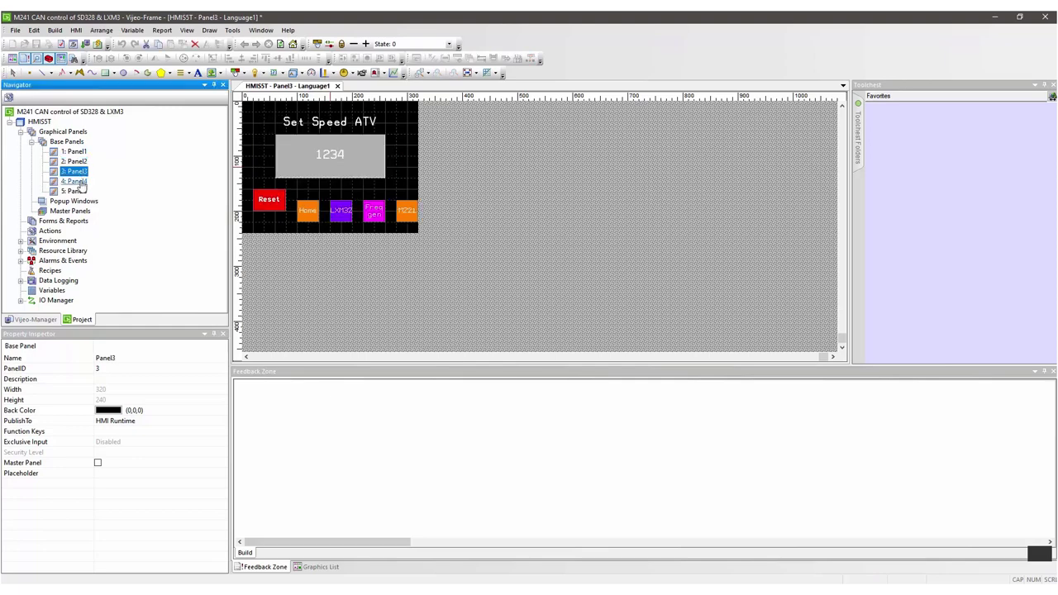
double_click(76, 181)
double_click(77, 191)
left_click(83, 153)
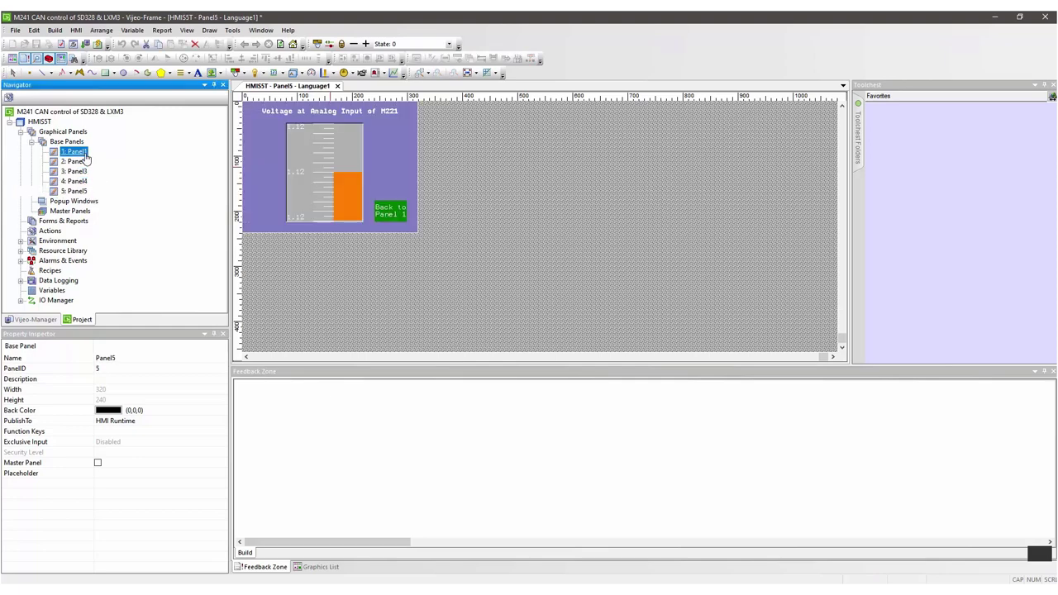
double_click(78, 163)
double_click(75, 171)
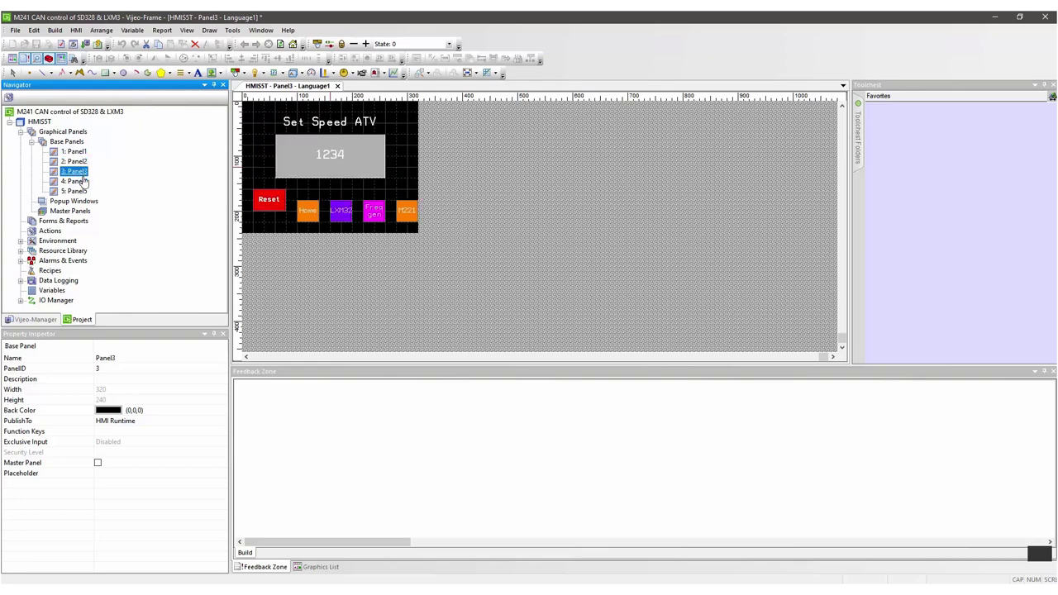
double_click(75, 181)
double_click(76, 191)
Step: Review Panel1 (SD328 control), Panel2 (LXM32I Control), Panel3 (Set Speed ATV), Panel4 and Panel5
double_click(74, 152)
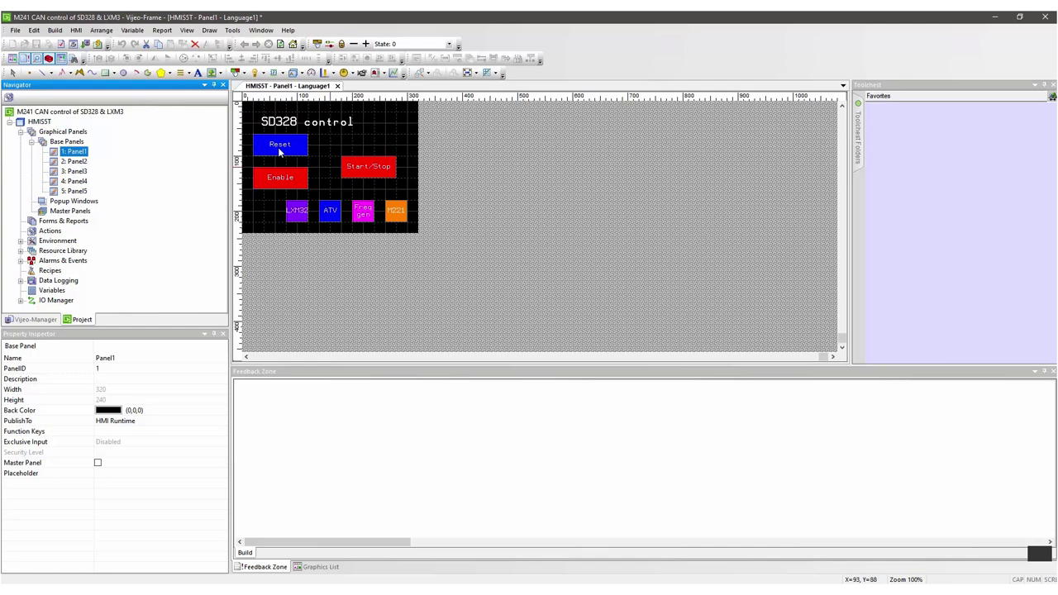
double_click(75, 162)
double_click(79, 171)
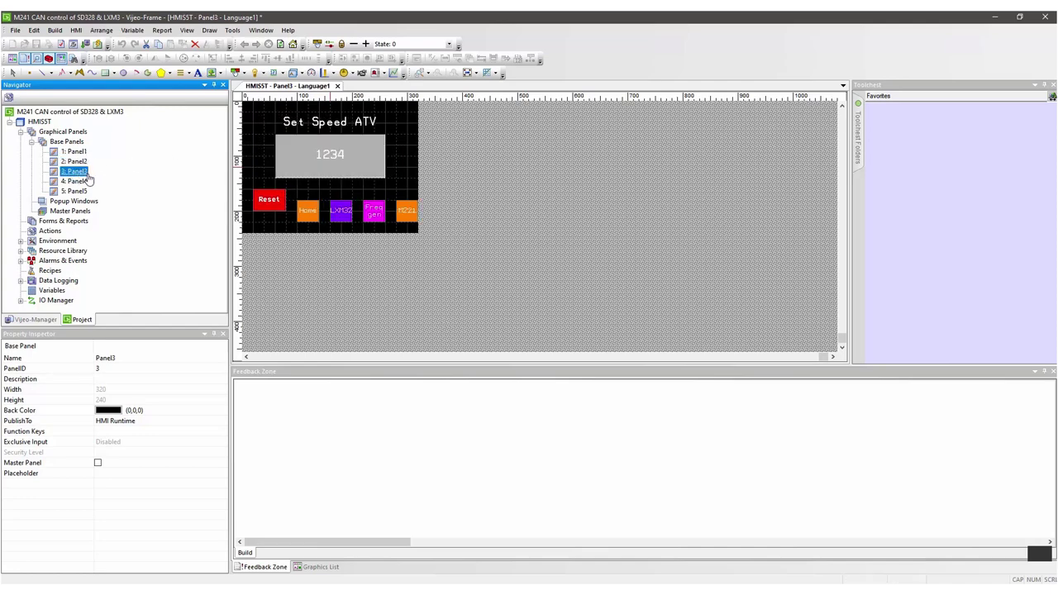
double_click(82, 182)
double_click(75, 191)
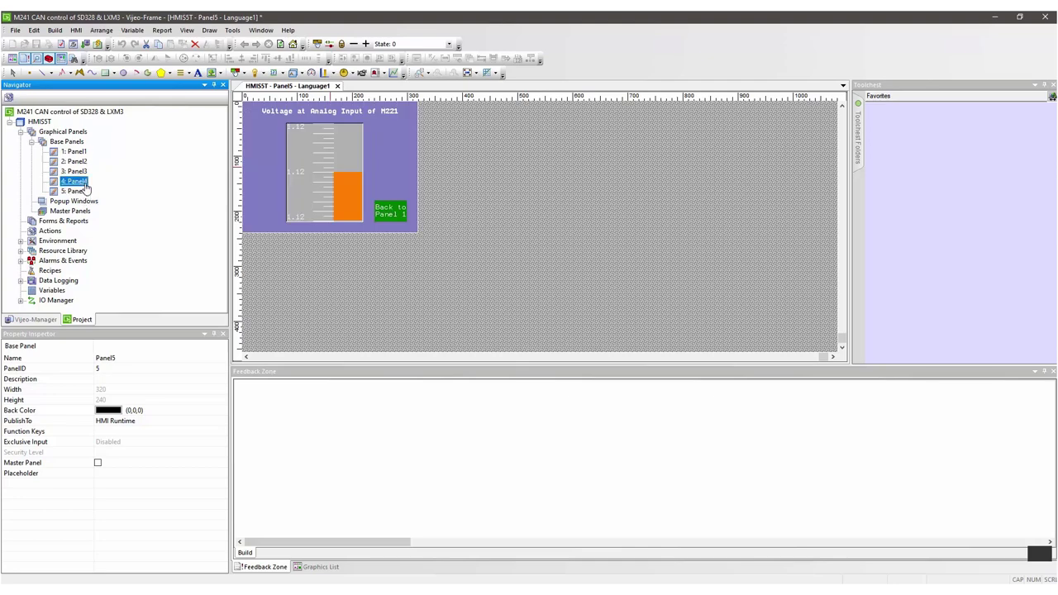
double_click(82, 180)
double_click(79, 171)
double_click(76, 161)
double_click(76, 151)
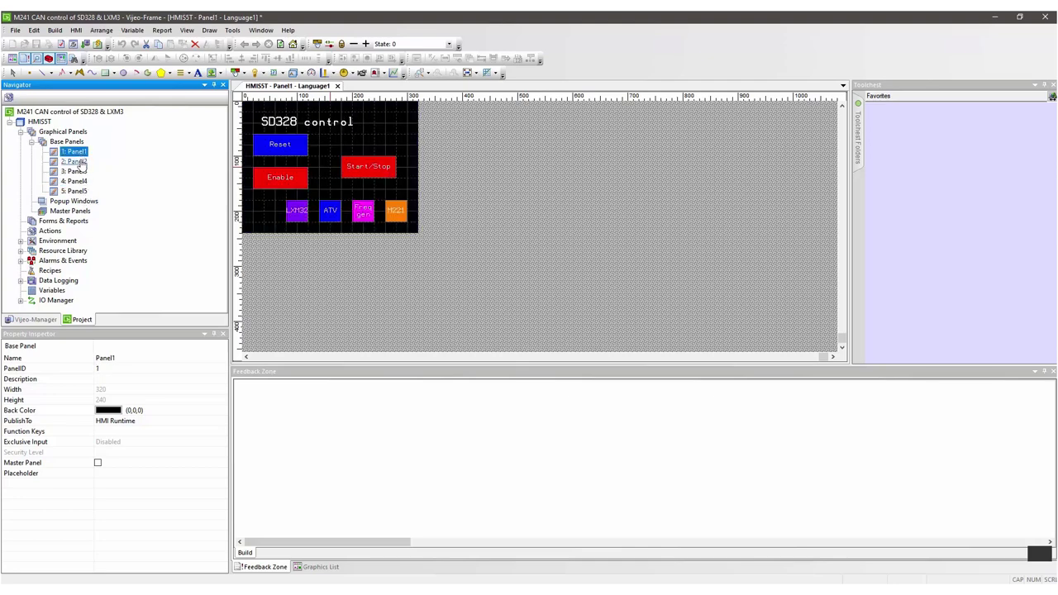
Step: Step through the panels again, ending on Panel4 with Room Temp and Set frequency
double_click(82, 162)
double_click(79, 171)
double_click(81, 181)
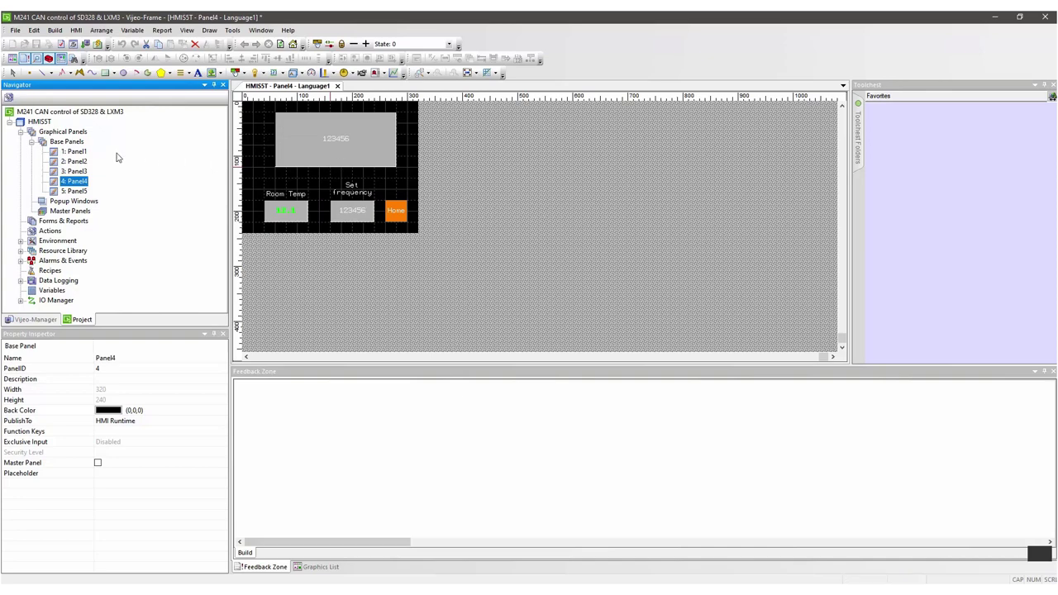
double_click(74, 151)
double_click(74, 161)
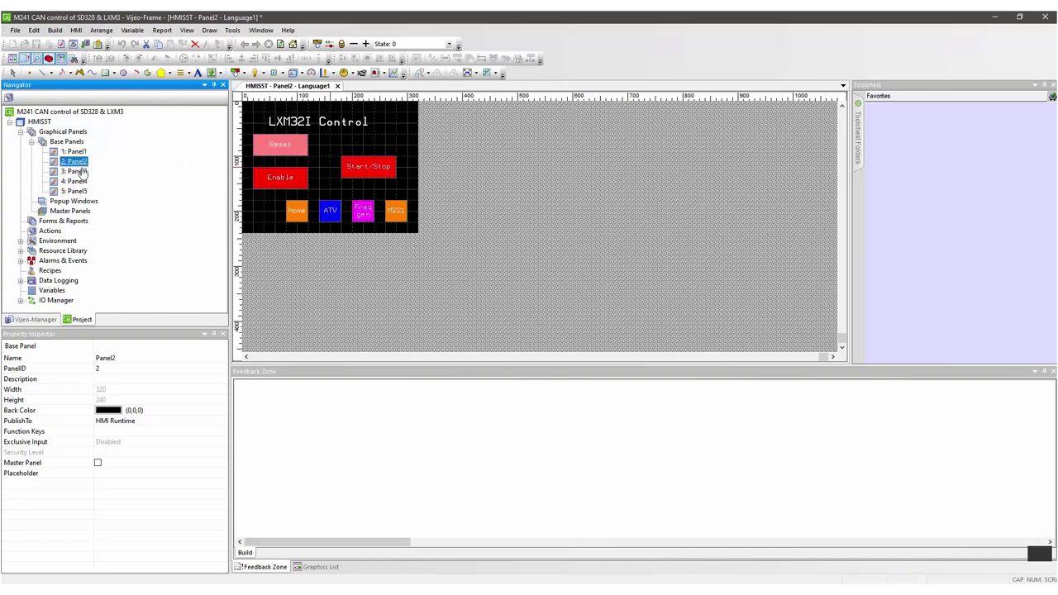
double_click(76, 171)
double_click(83, 181)
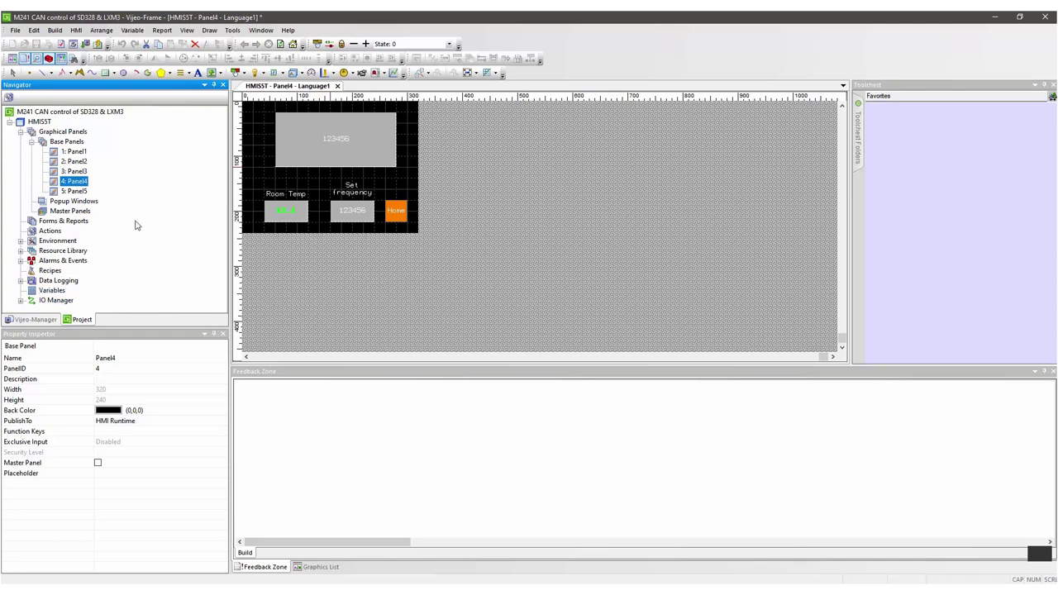
Step: In HMISST's Remote Access settings, enable Data Sharing, Web Server and Web Gate
double_click(39, 122)
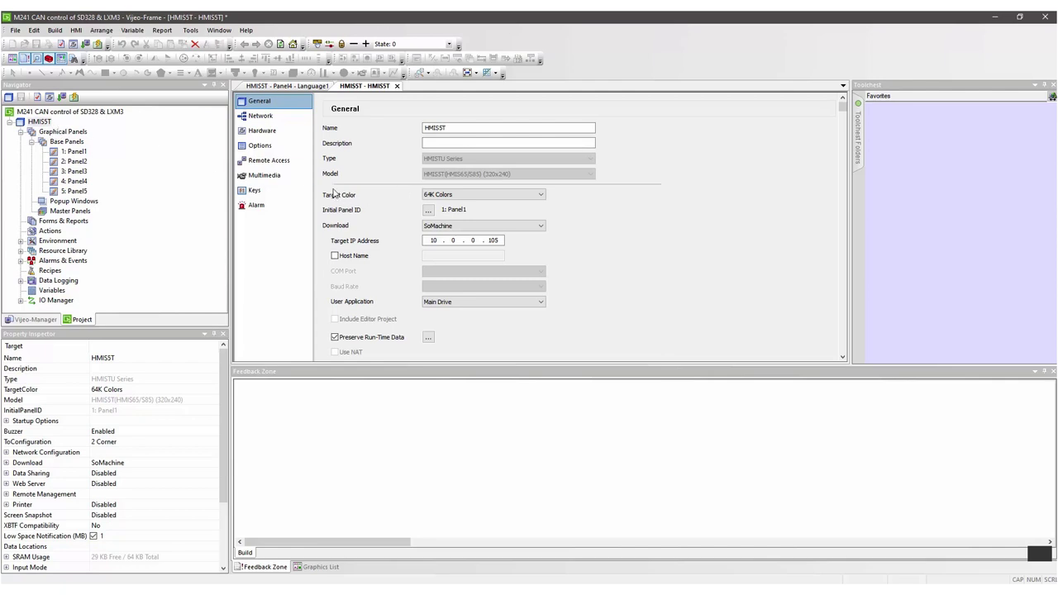
left_click(266, 163)
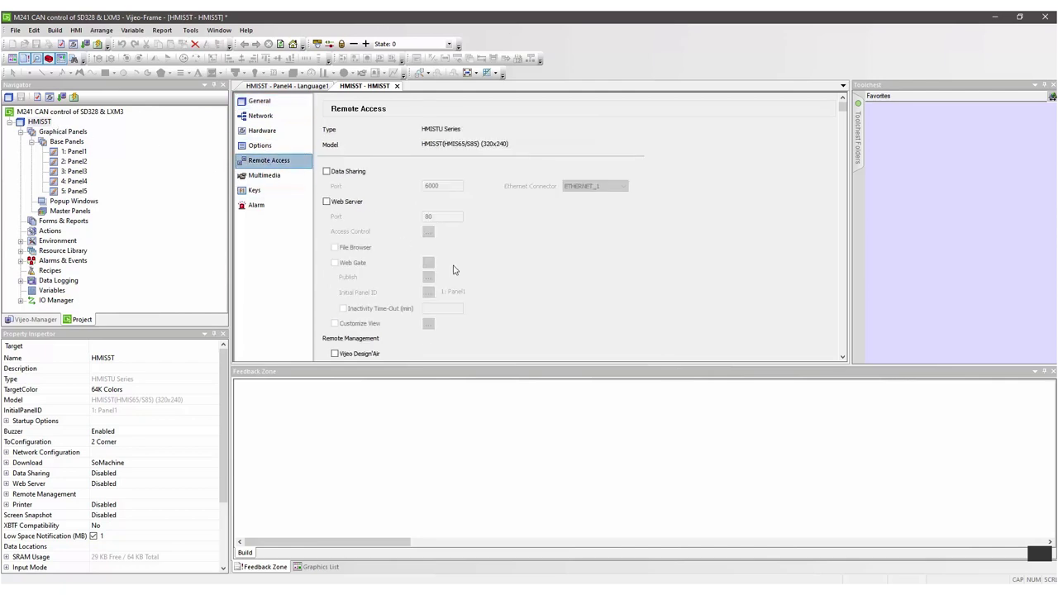
left_click(327, 173)
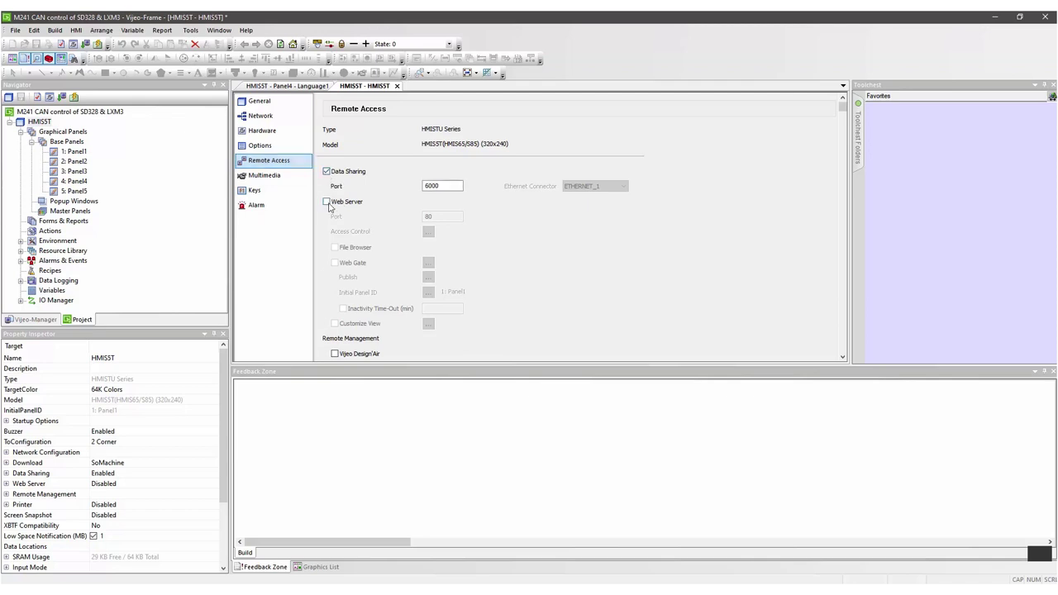
left_click(327, 203)
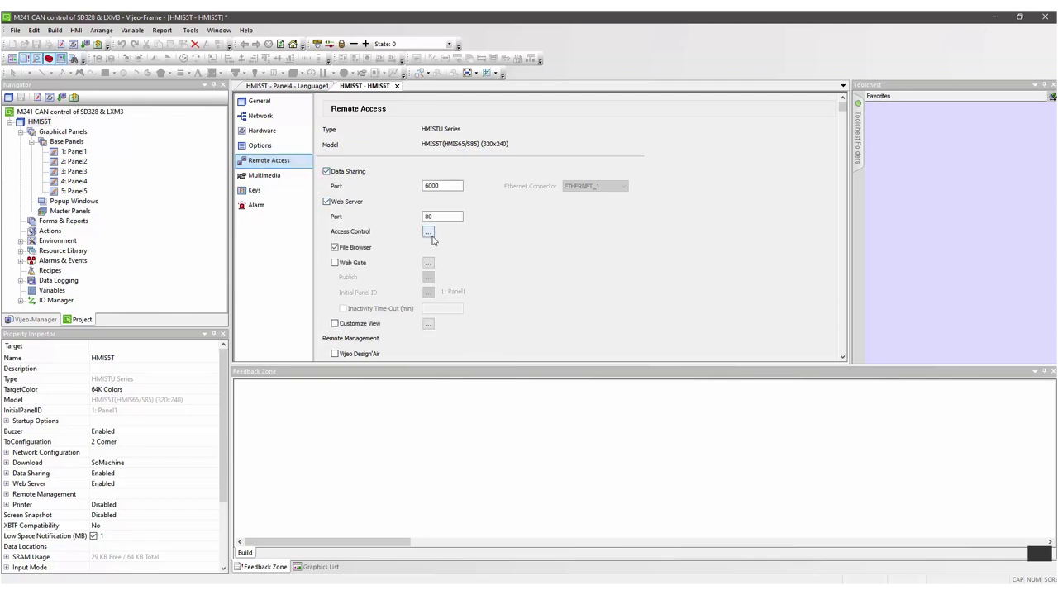
left_click(335, 262)
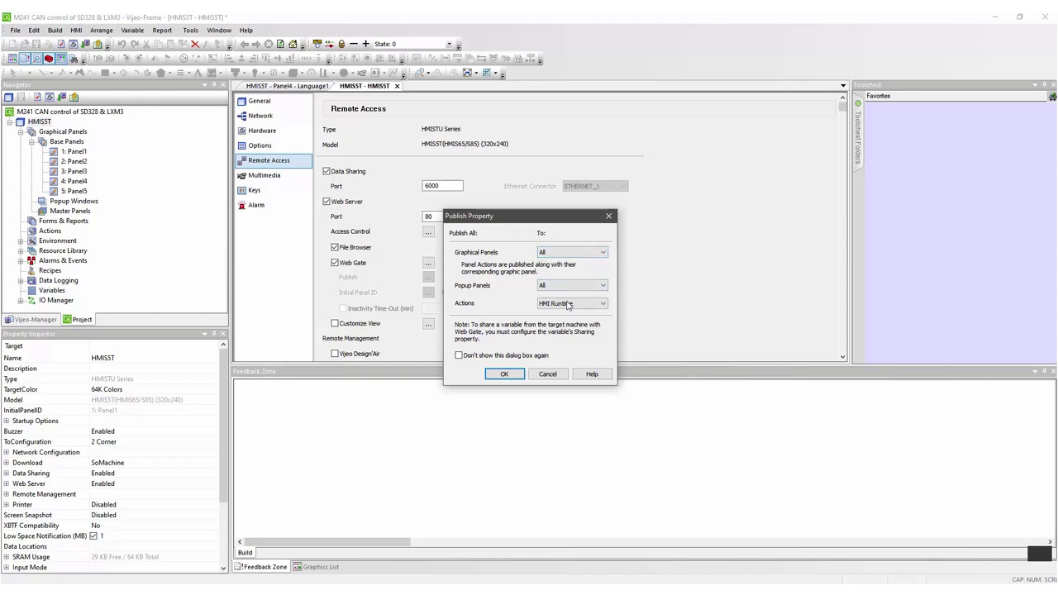
Step: Set Web Gate publishing of Graphical Panels, Popup Panels and Actions to All
left_click(503, 374)
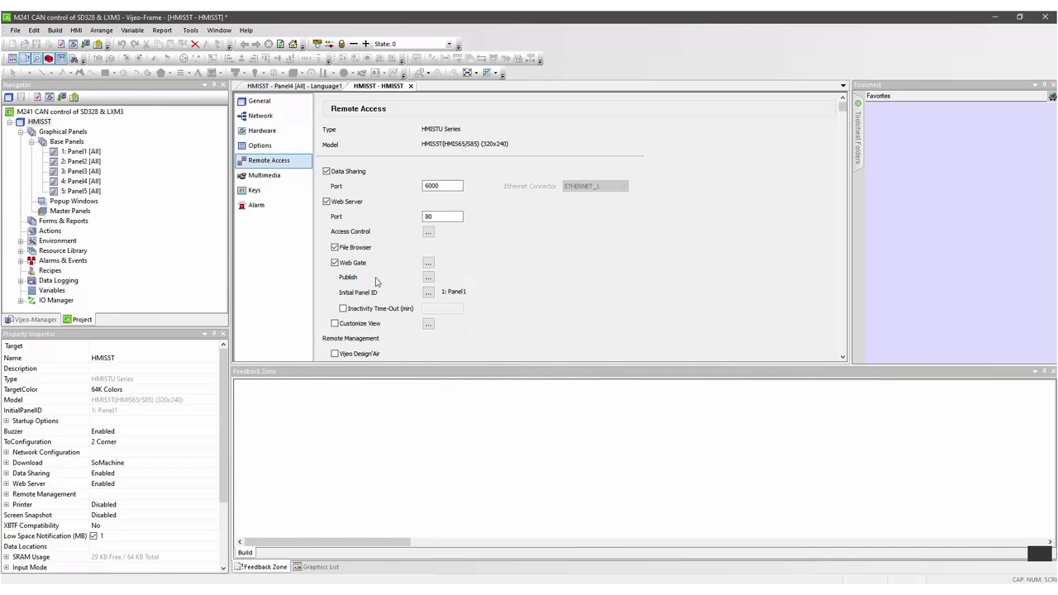
left_click(428, 277)
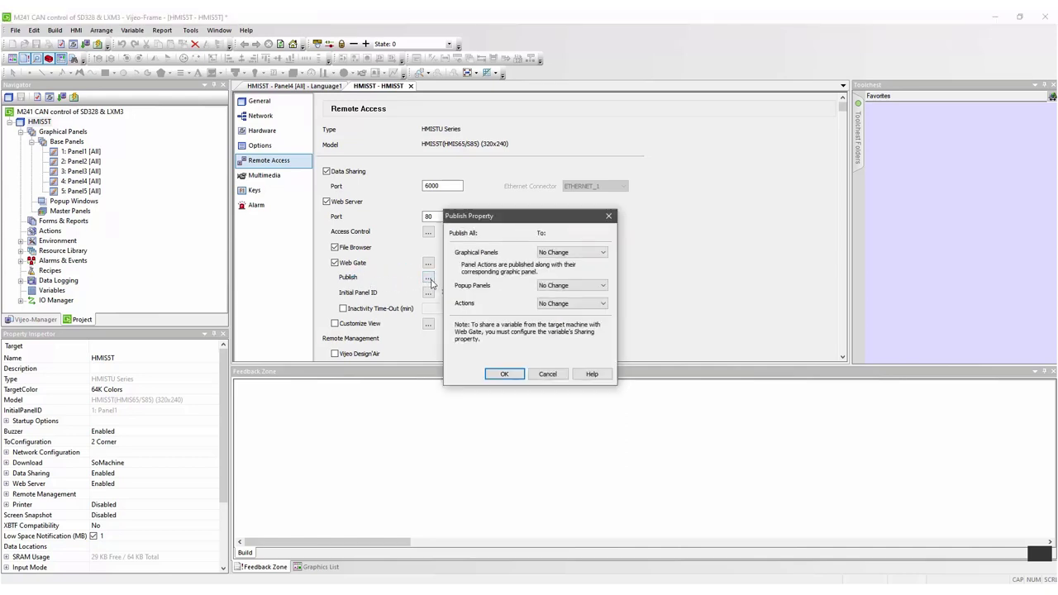
left_click(603, 255)
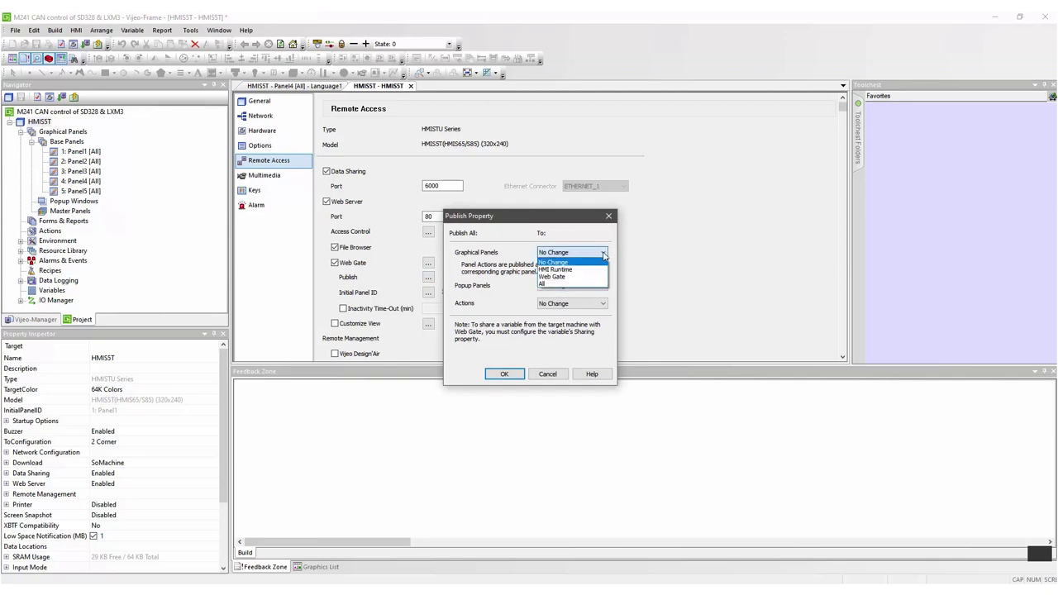
left_click(545, 285)
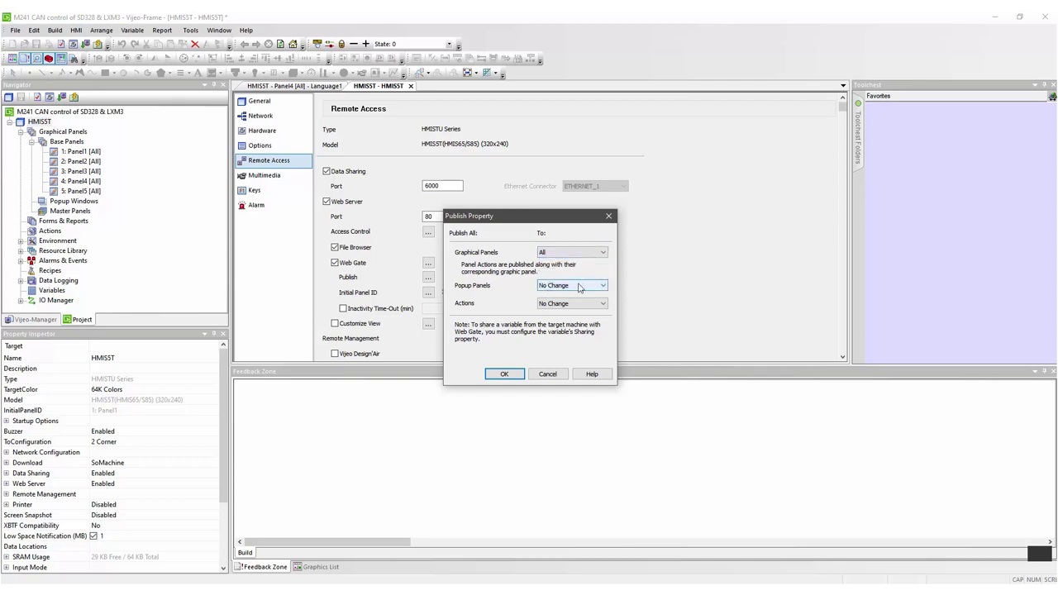
left_click(579, 287)
left_click(551, 318)
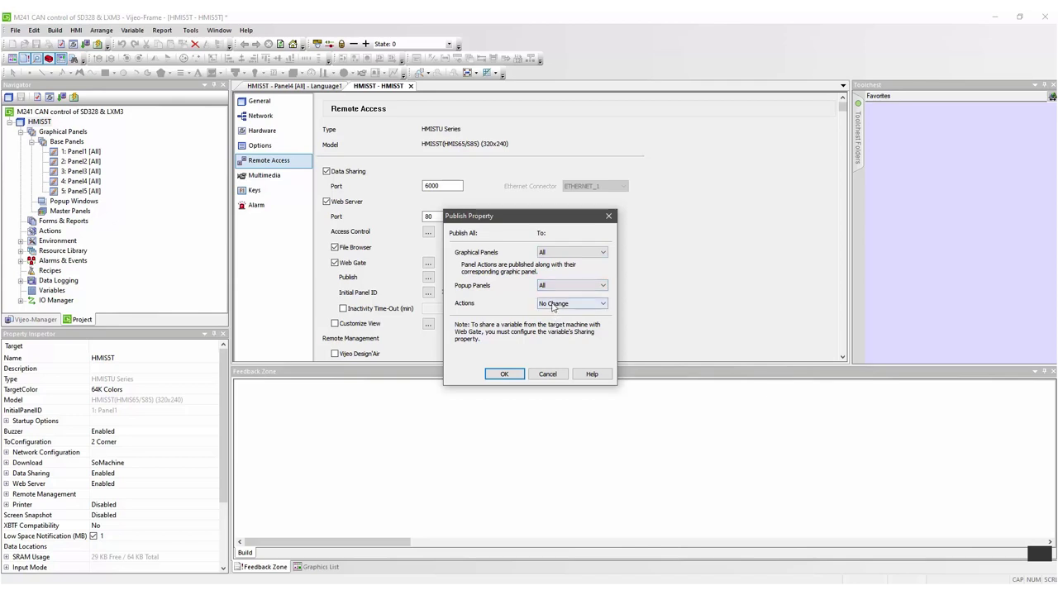
left_click(553, 304)
left_click(551, 333)
left_click(513, 375)
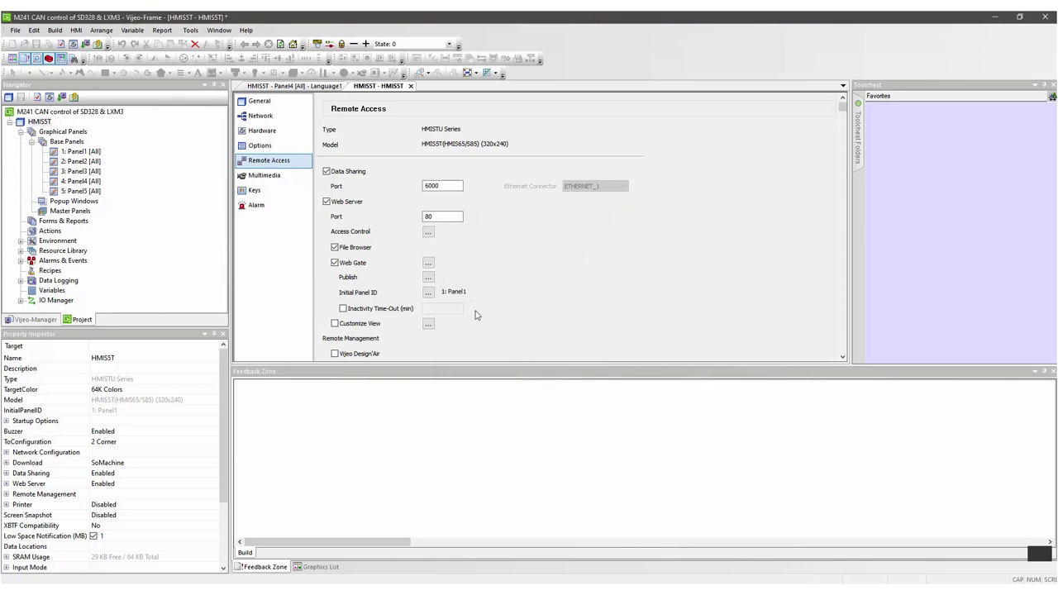
left_click(54, 30)
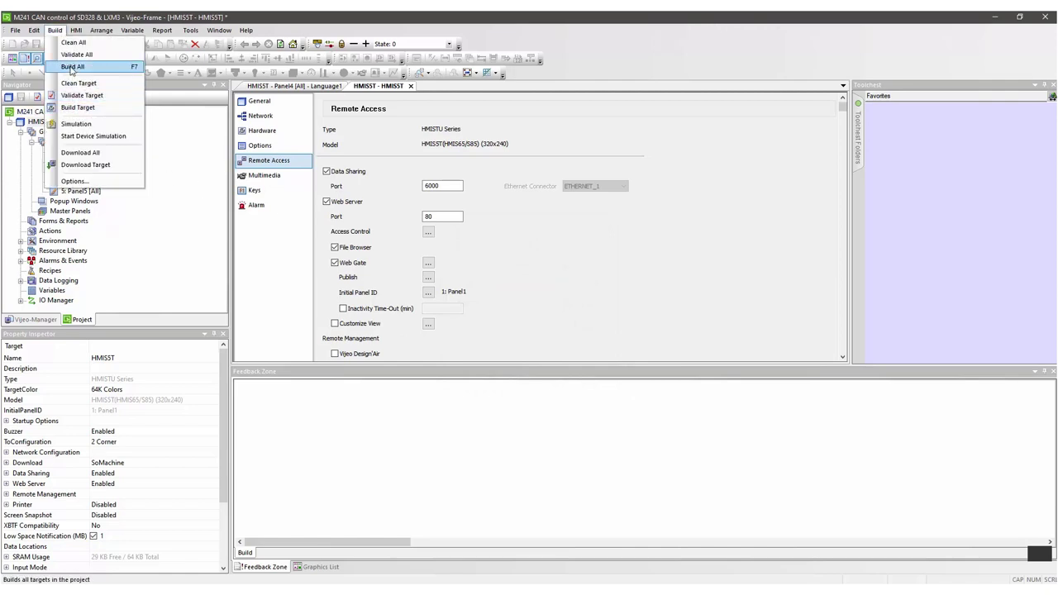
Step: Run Build All for the project, then open Variables in the Variable Editor
left_click(73, 67)
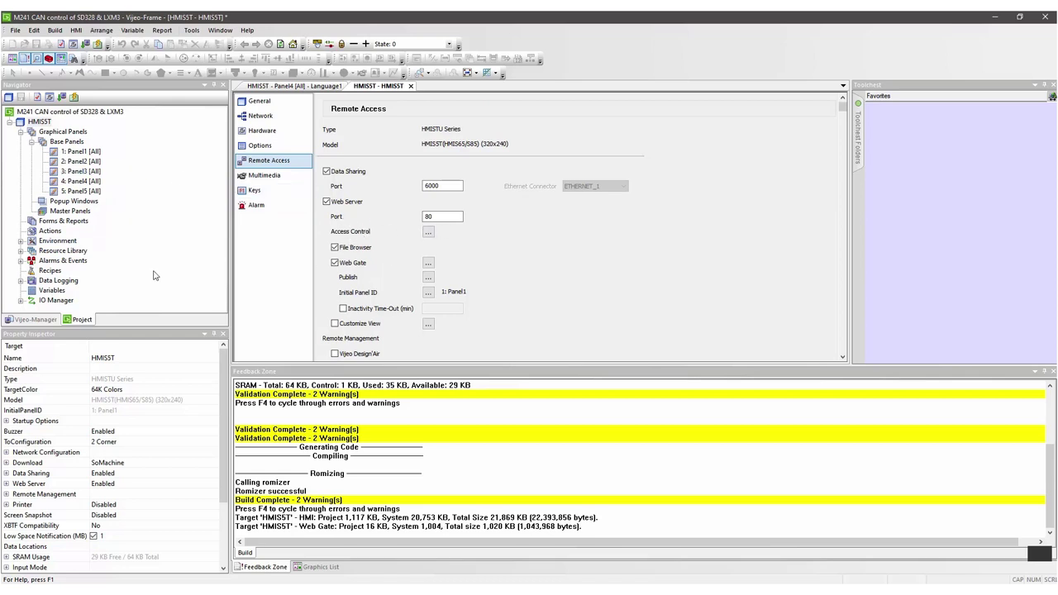
double_click(56, 291)
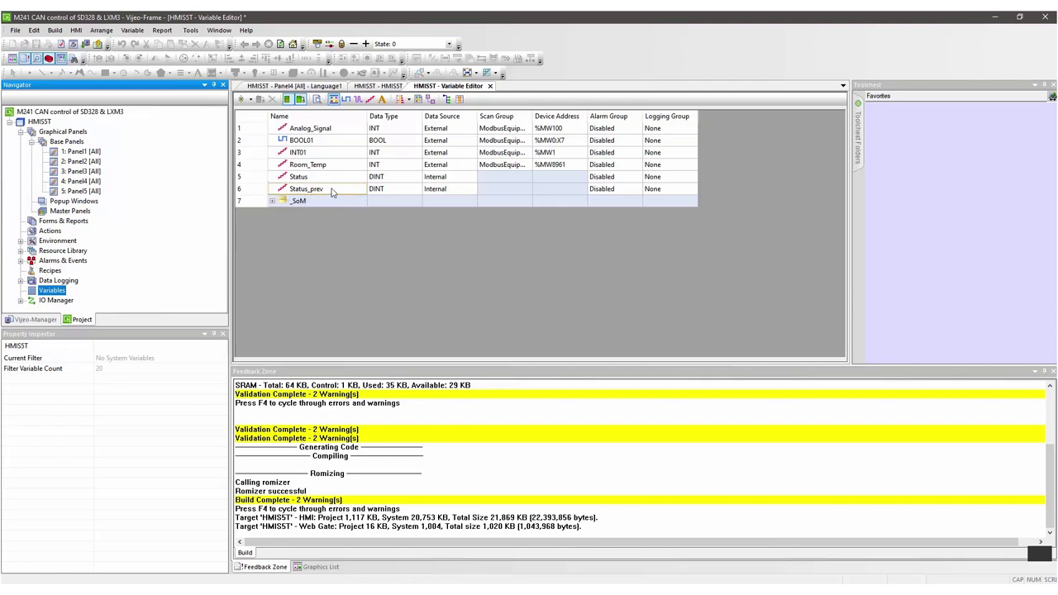
Step: Expand _SoM > MyController > Application > Freq_generator and select Set_Freq
left_click(275, 203)
left_click(273, 202)
left_click(280, 214)
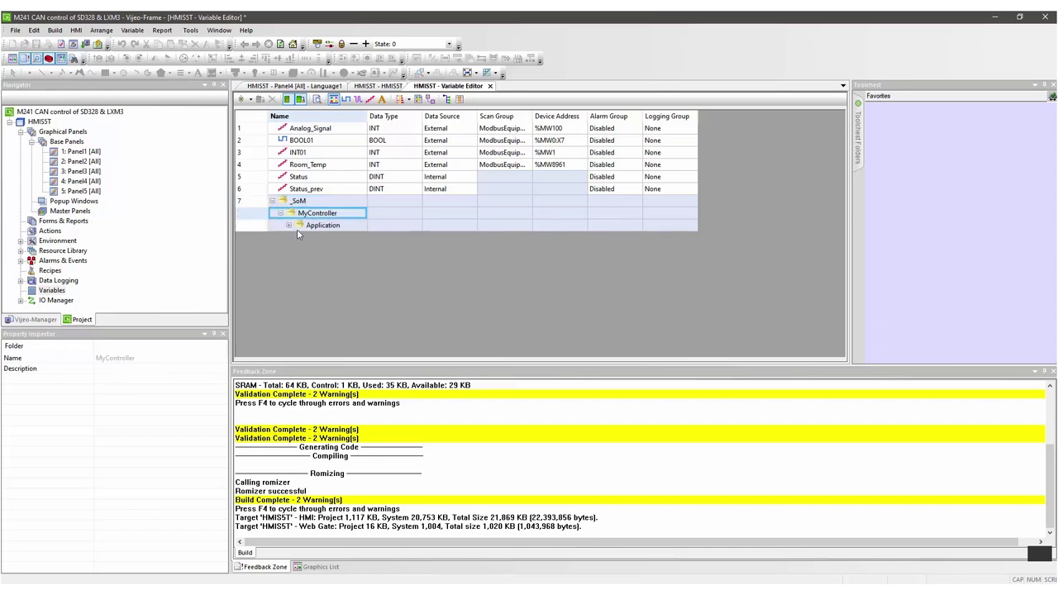
left_click(288, 225)
left_click(297, 238)
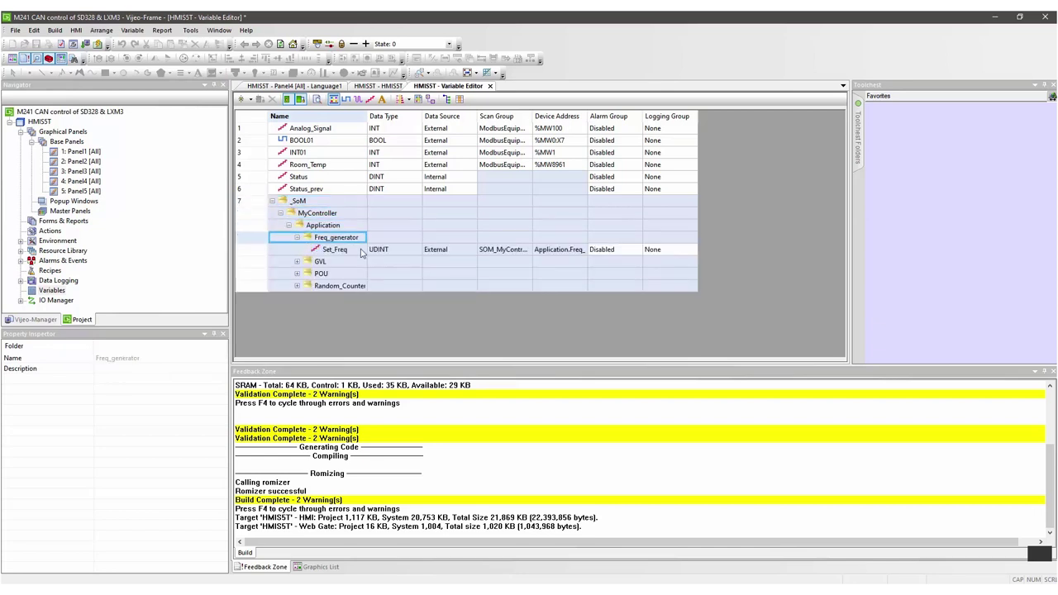
left_click(335, 250)
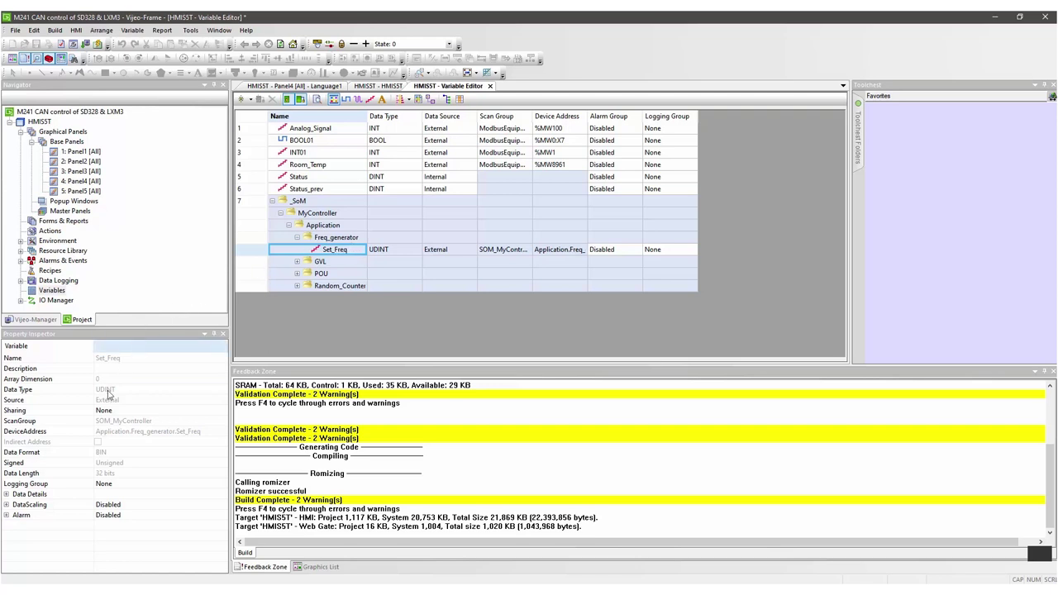
Step: Set Set_Freq's Sharing property to Read/Write and run Build All again
left_click(50, 291)
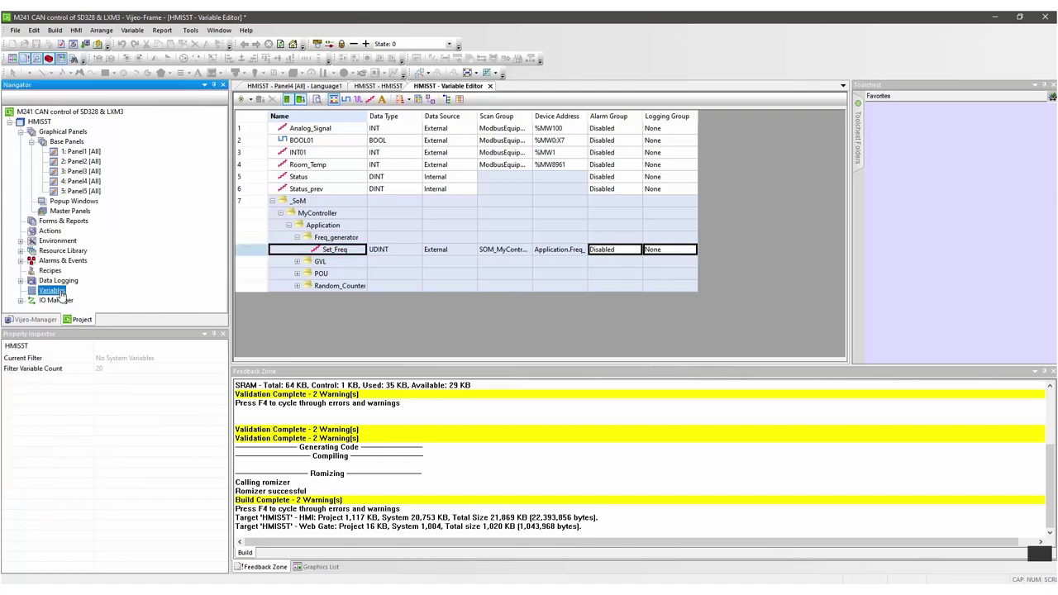
left_click(324, 249)
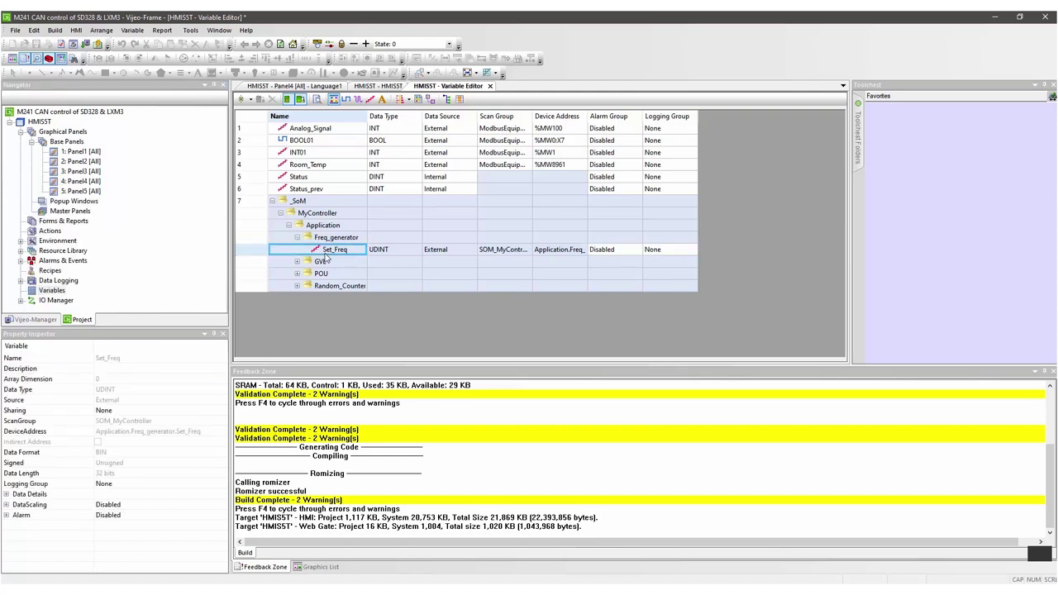
left_click(222, 411)
left_click(112, 412)
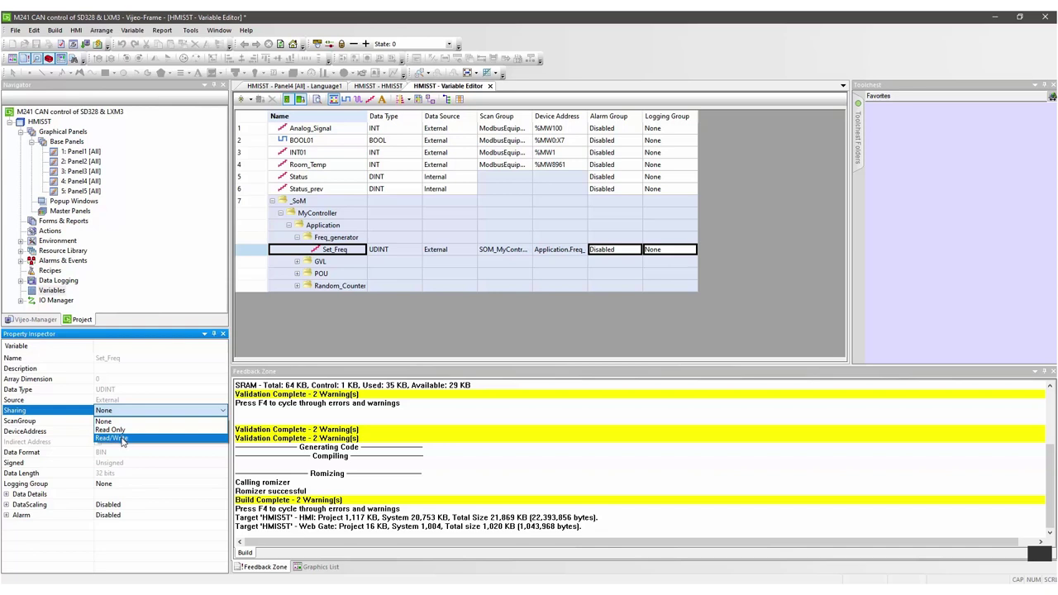
left_click(123, 440)
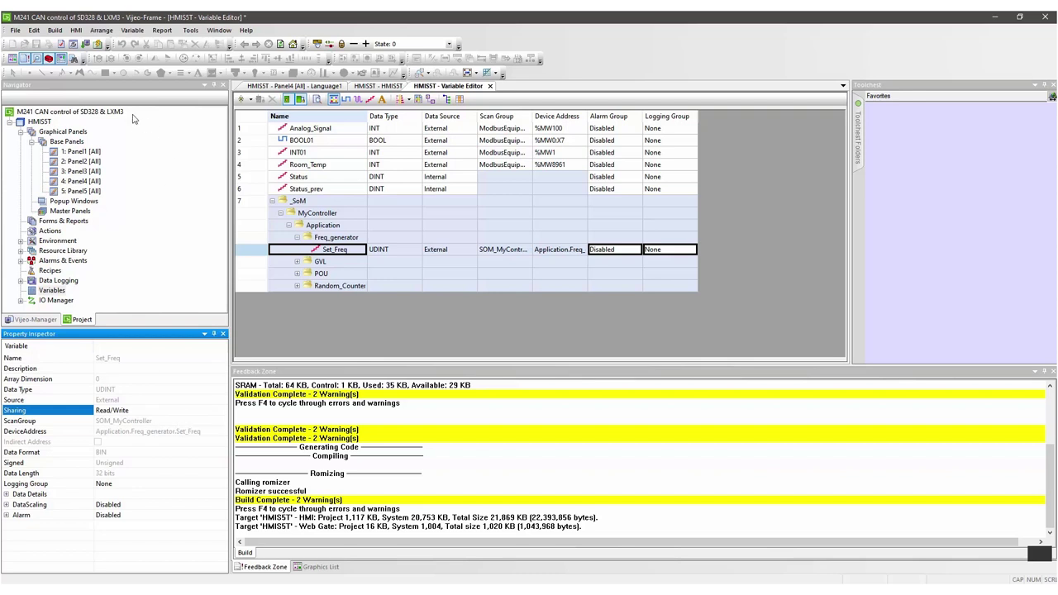
left_click(54, 30)
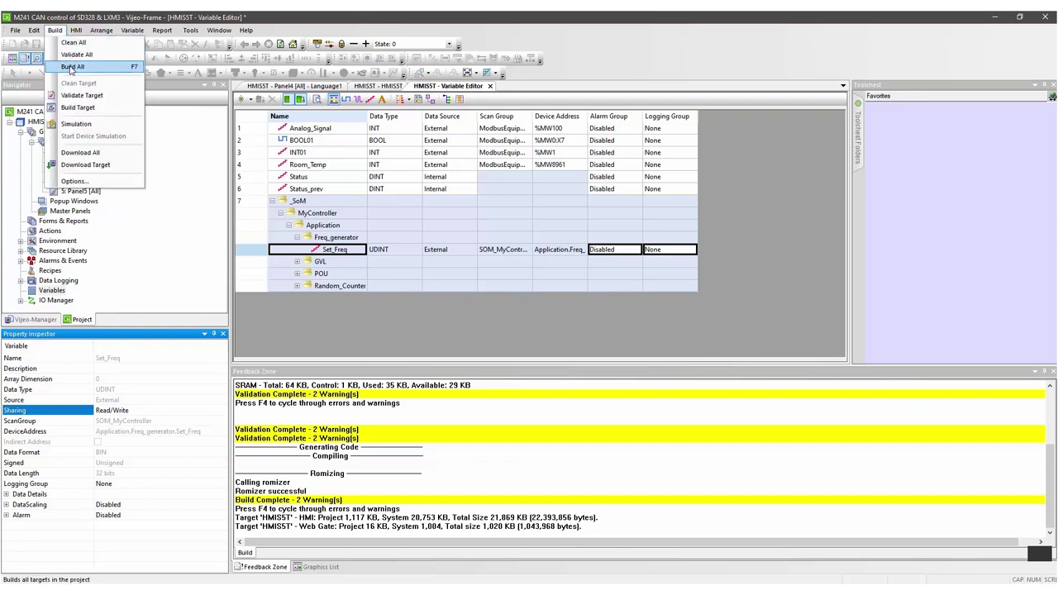
left_click(72, 67)
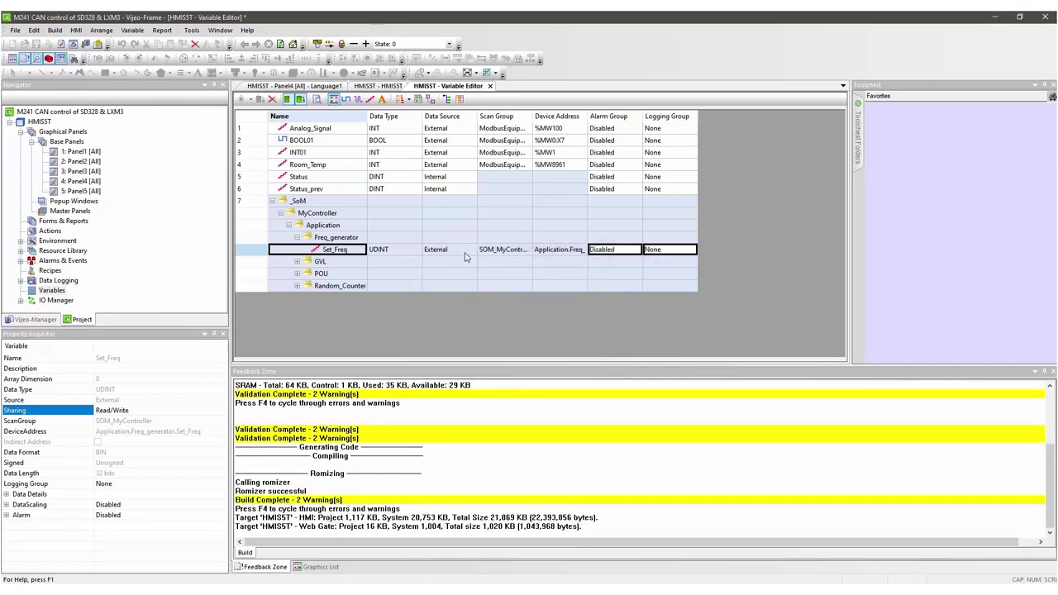
Step: Close the Variable Editor and reopen the HMISST node's Remote Access settings
left_click(489, 87)
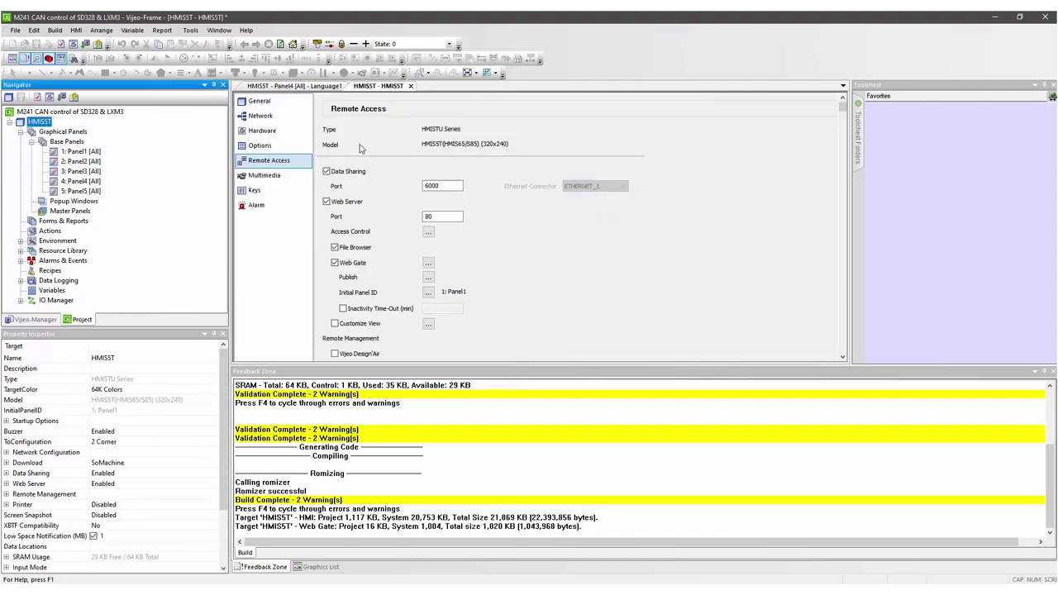
double_click(38, 124)
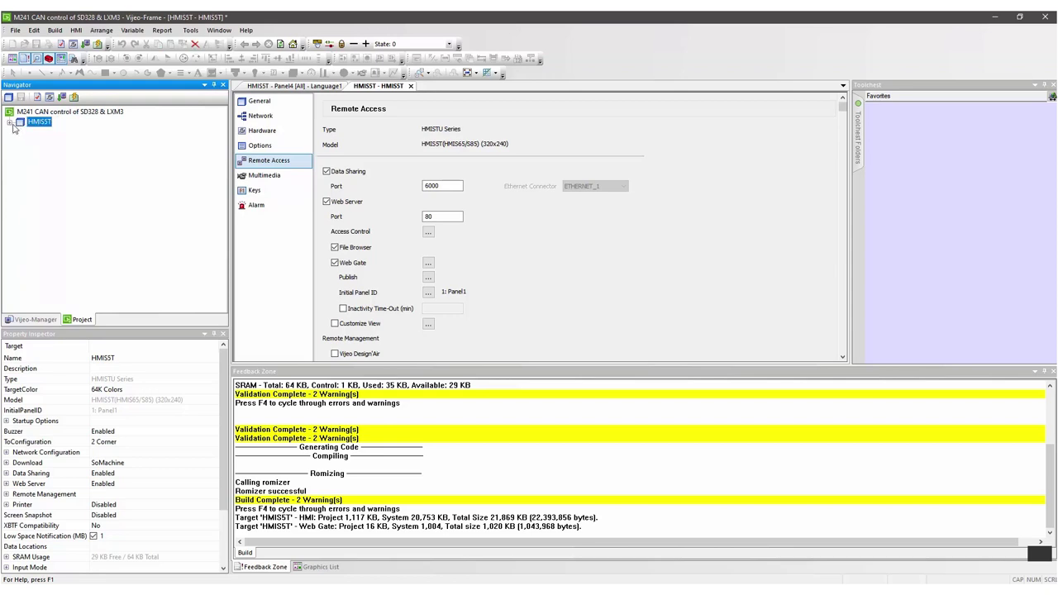
left_click(10, 123)
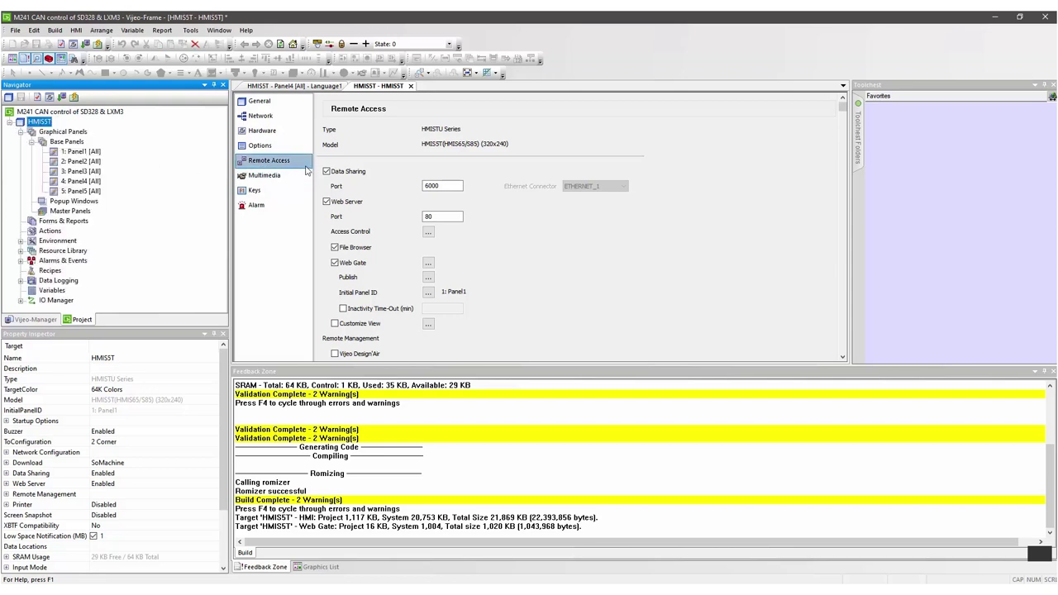
Step: In HMISST Options, set the Web Server data location to Optional Drive
left_click(261, 145)
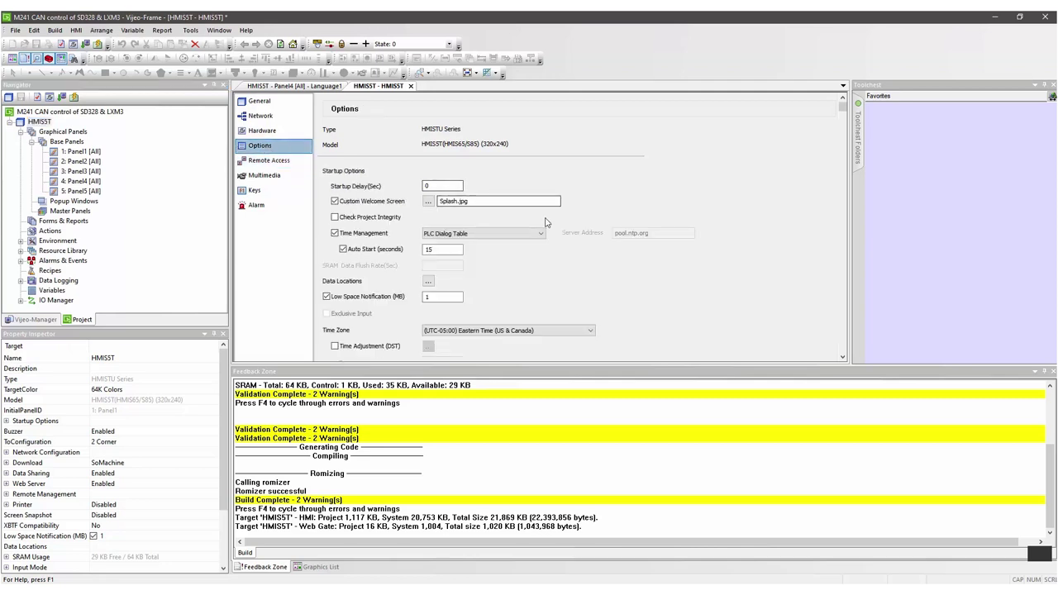
scroll(545, 222, "down", 1)
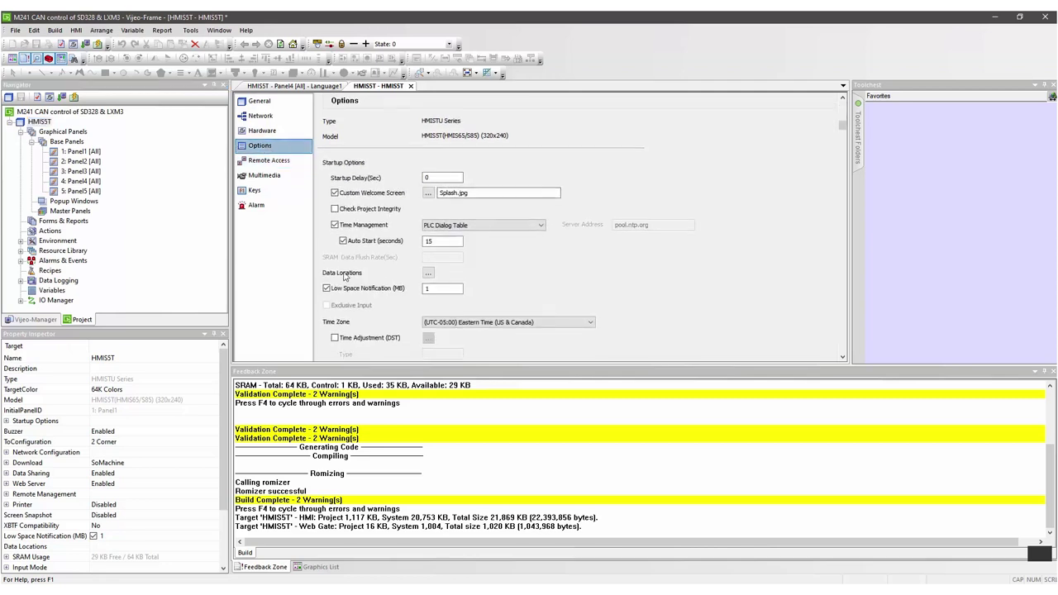
left_click(429, 276)
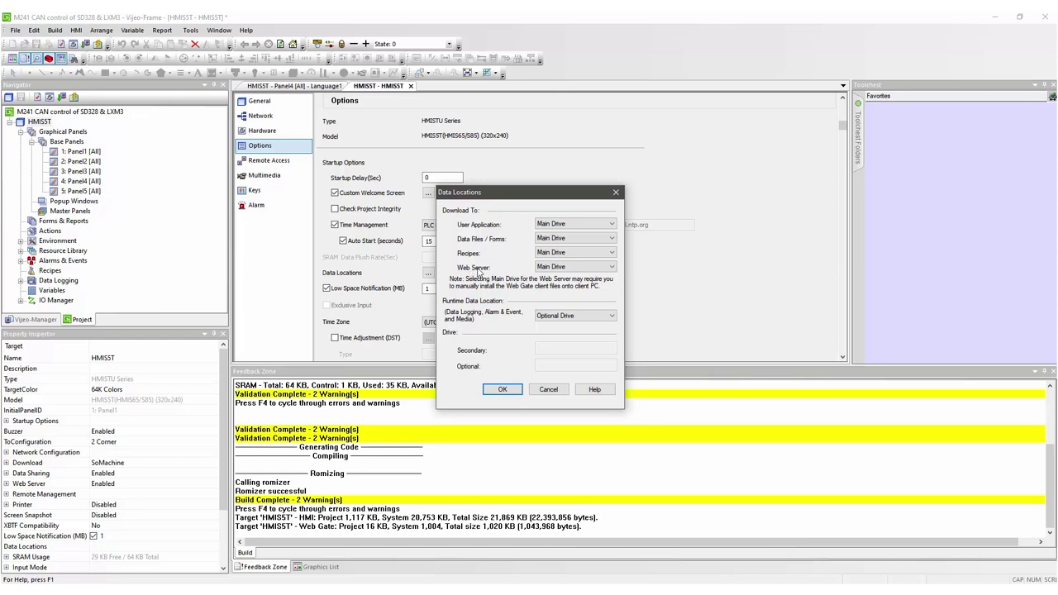
left_click(609, 267)
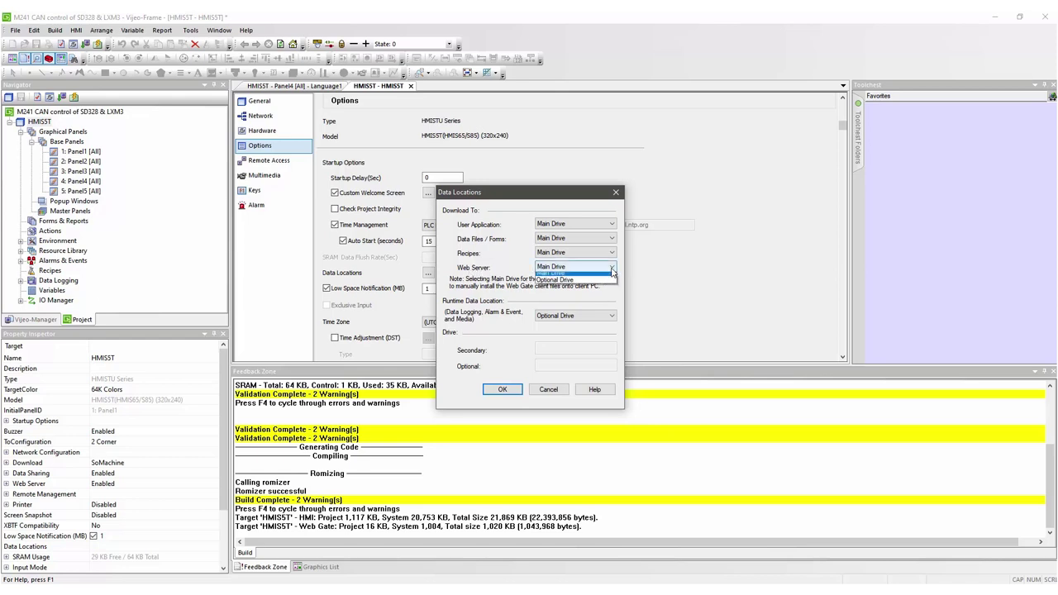
left_click(559, 285)
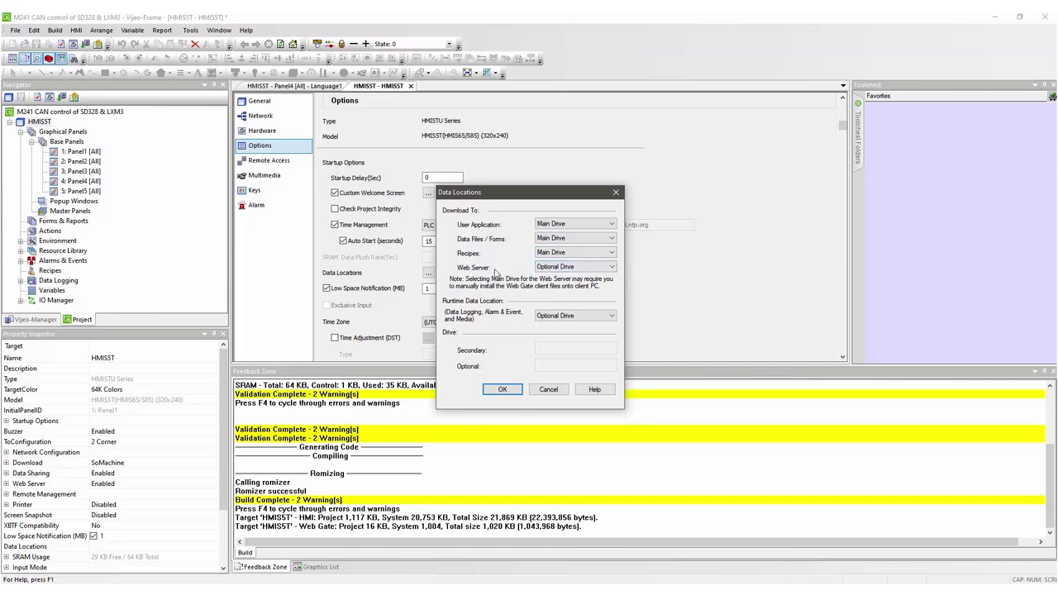
left_click(502, 389)
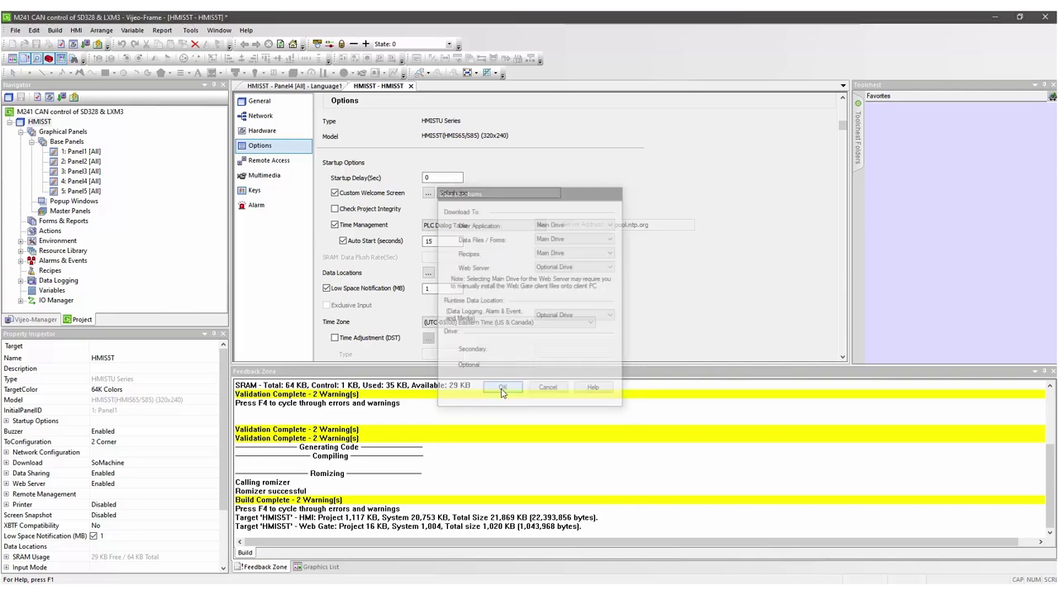
Step: Run Build > Build All for all targets with the Optional Drive web server location
left_click(54, 30)
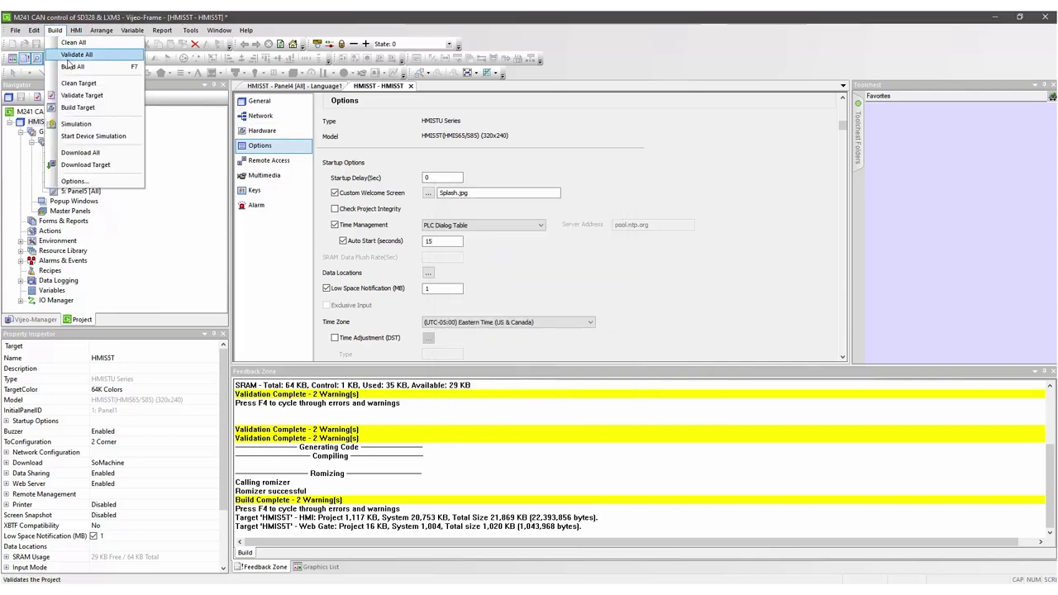
left_click(70, 69)
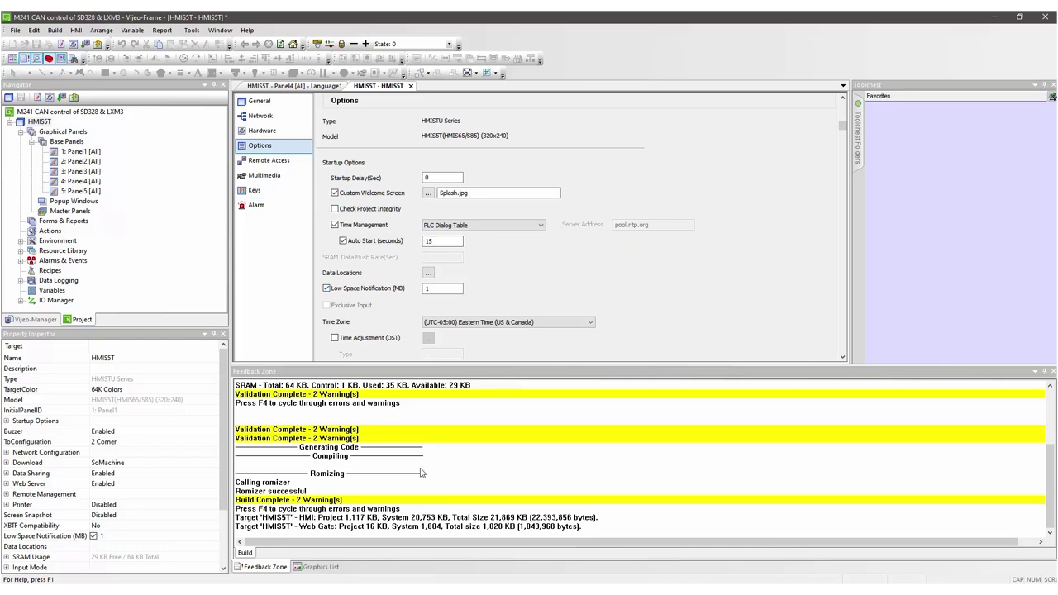
Step: Log in online to the TM241CEC24T controller, entering the device user name and confirming
key("alt+Tab")
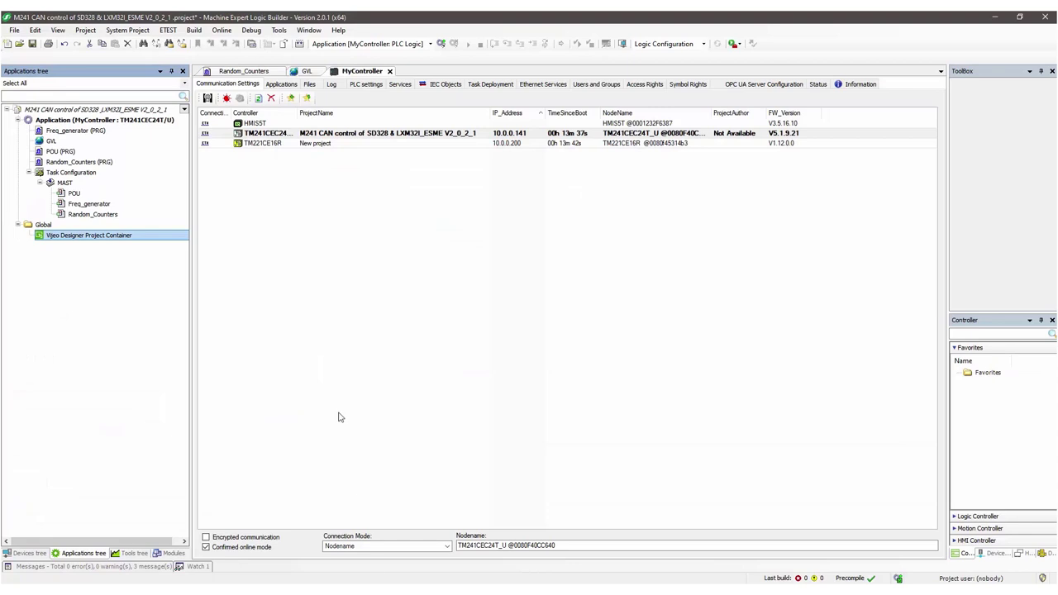
left_click(269, 137)
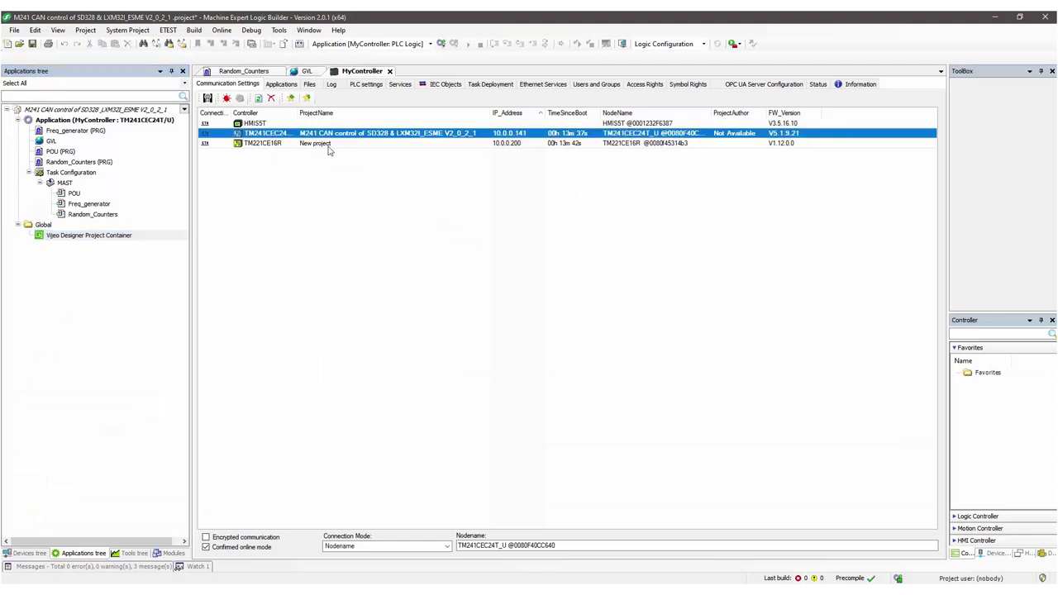
left_click(223, 30)
left_click(235, 43)
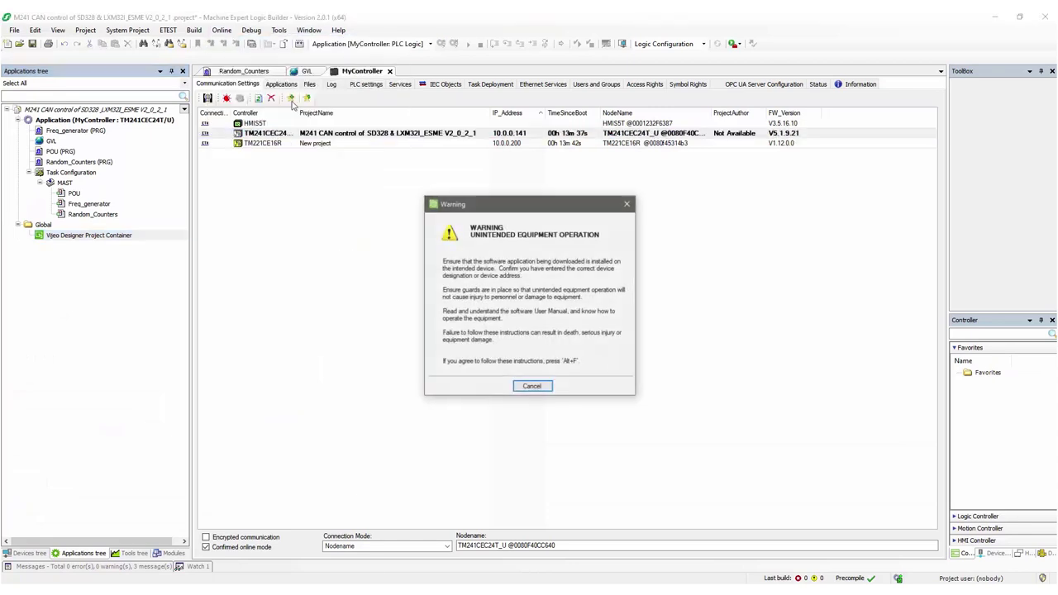
key("alt+f")
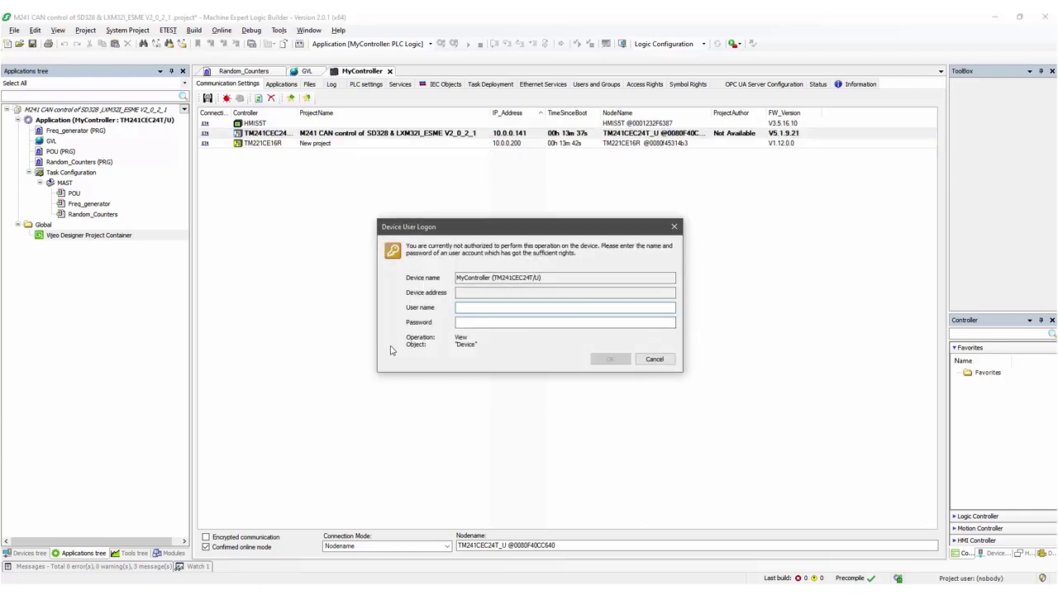
left_click(477, 305)
type("Ken")
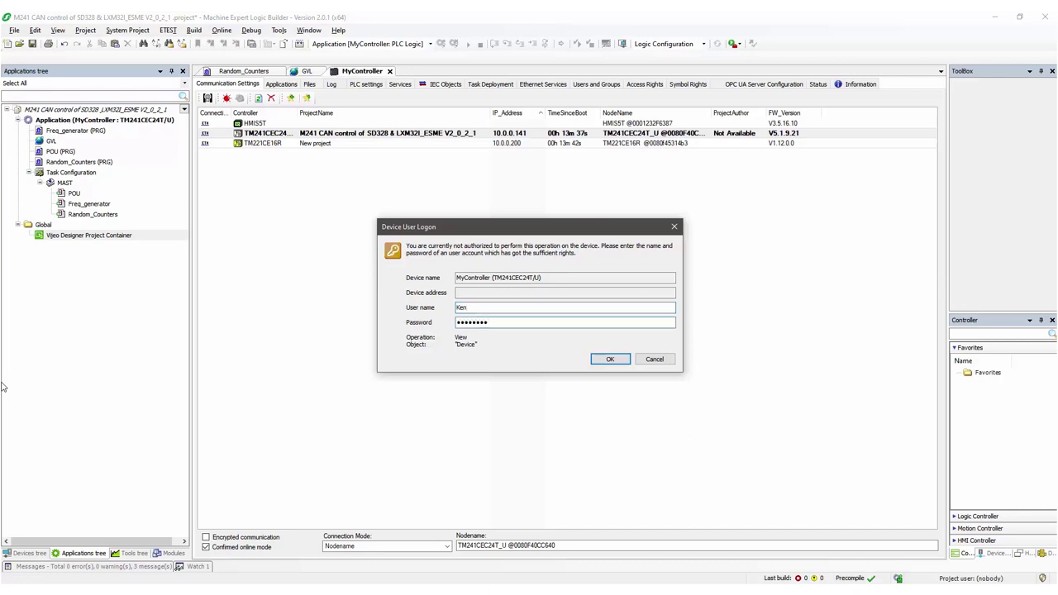
key("Return")
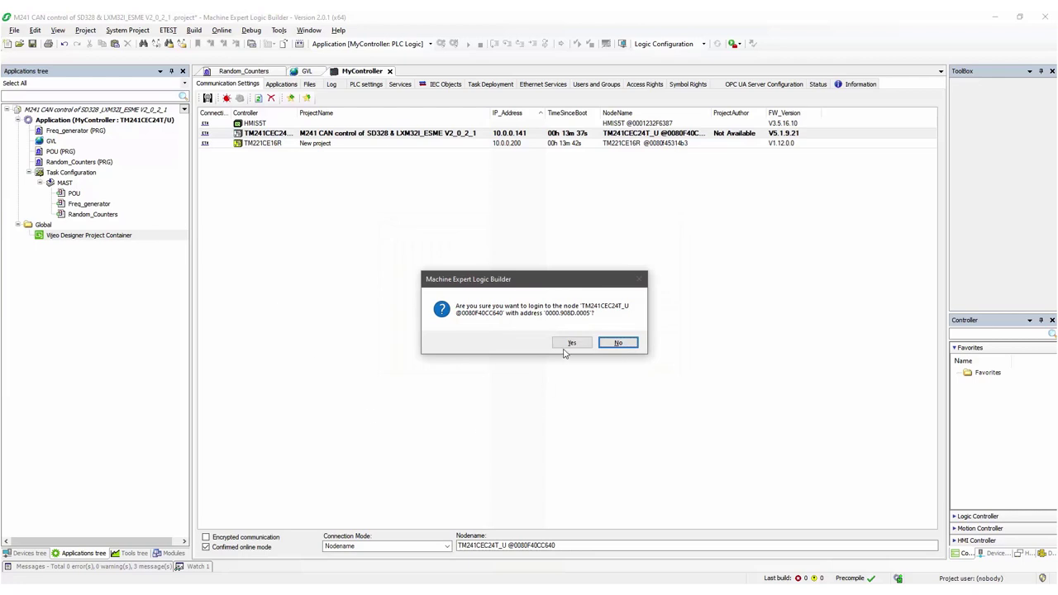
left_click(571, 343)
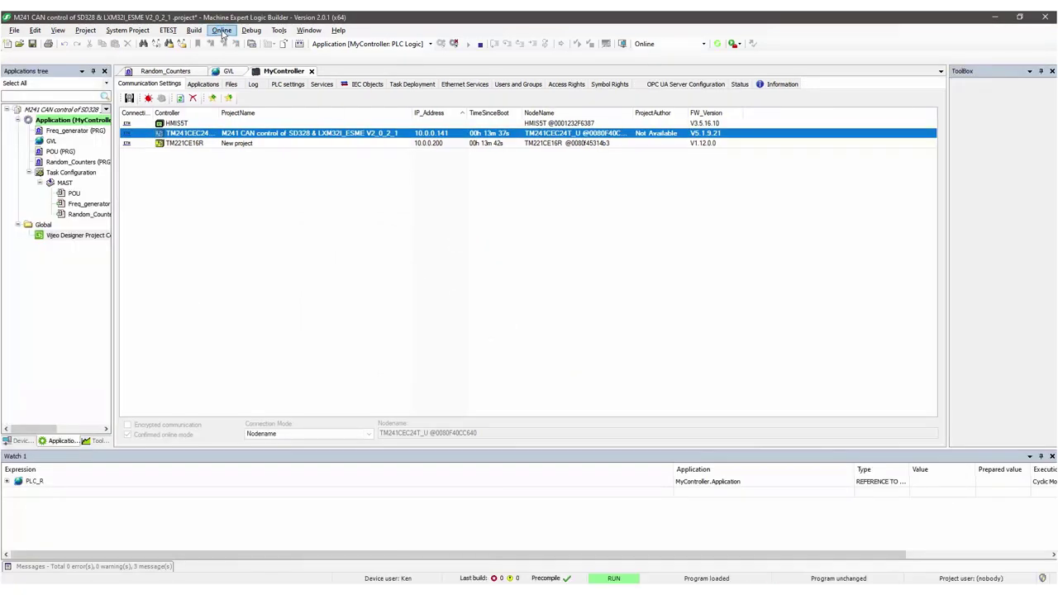
Step: Run Multiple Download with only HMISST: HMI Application ticked, excluding MyController: Application
left_click(222, 32)
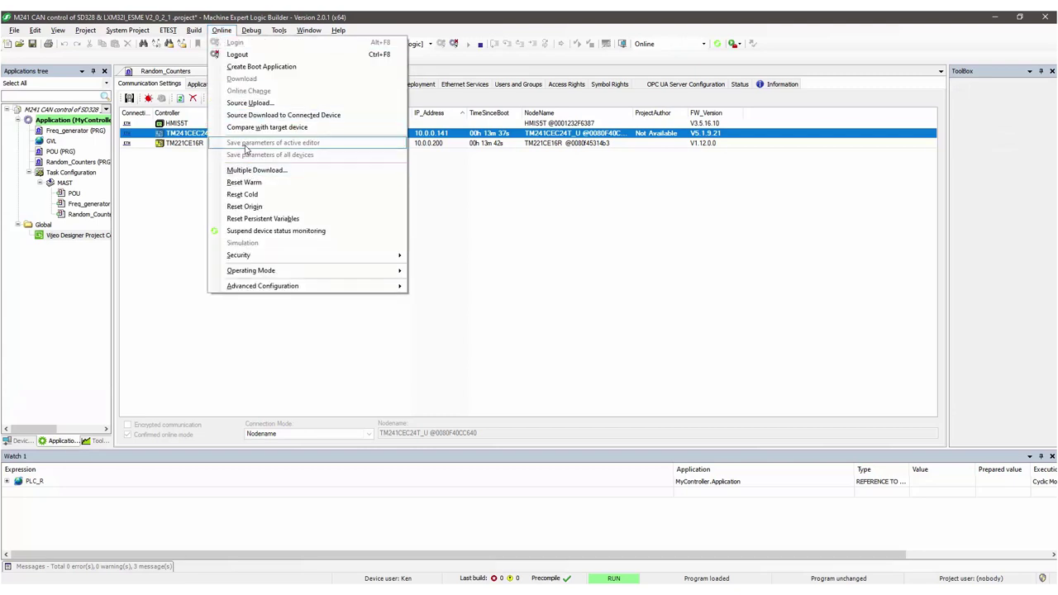
mouse_move(197, 33)
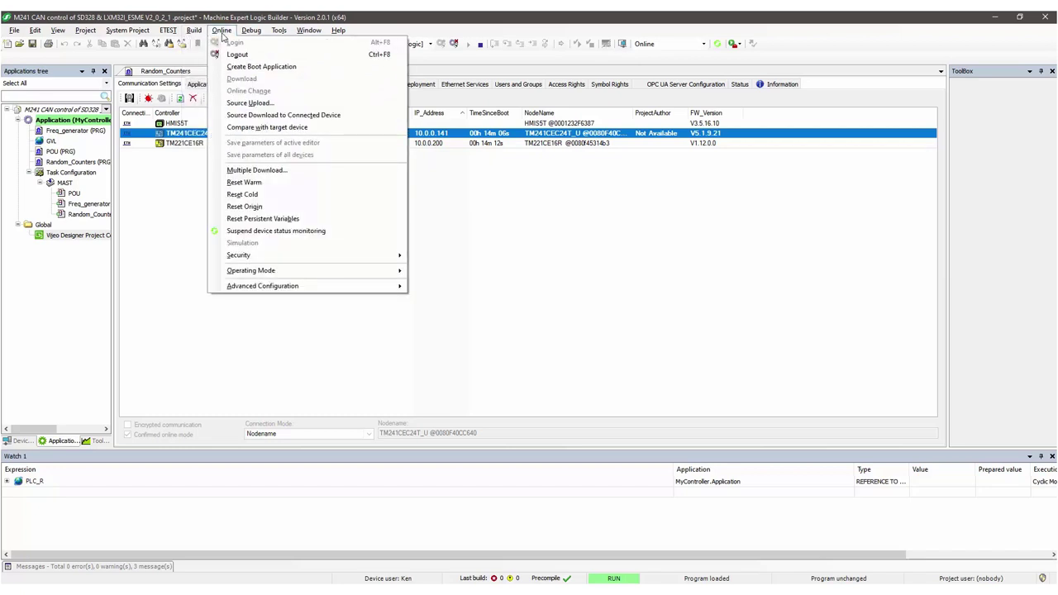
left_click(252, 171)
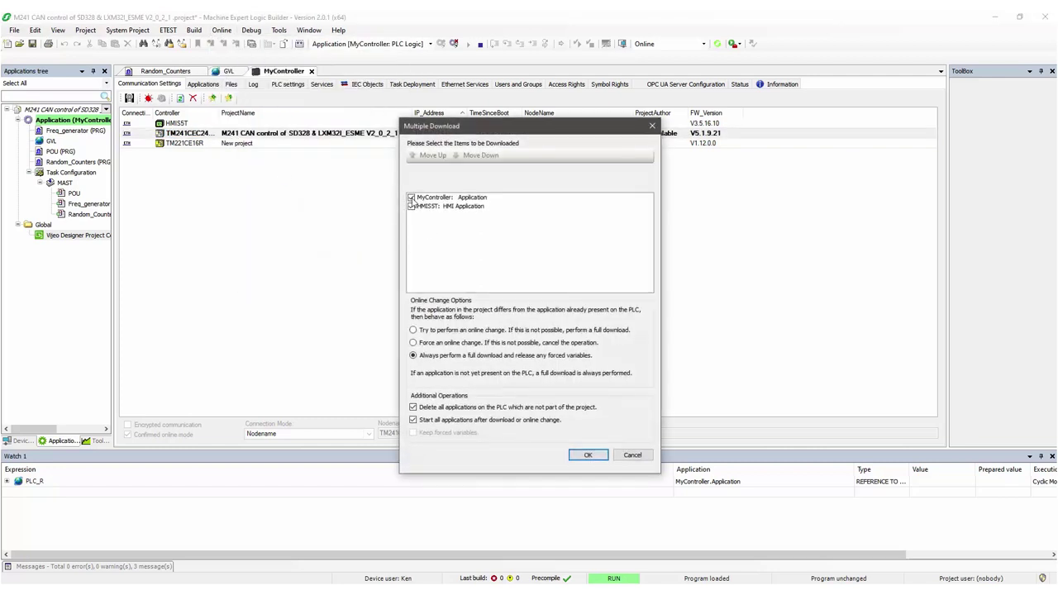
left_click(417, 198)
left_click(411, 199)
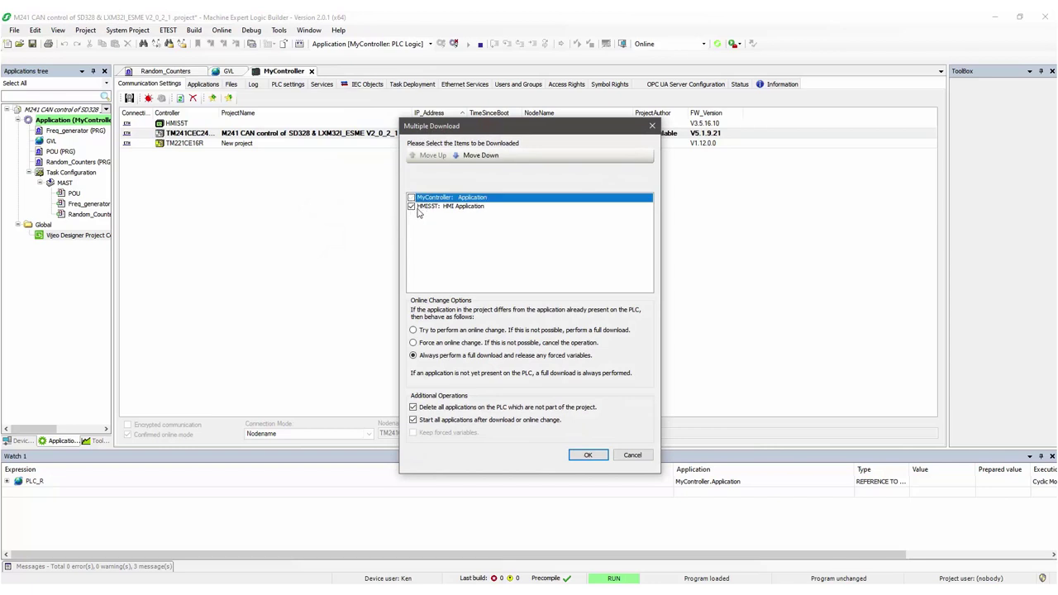
left_click(425, 208)
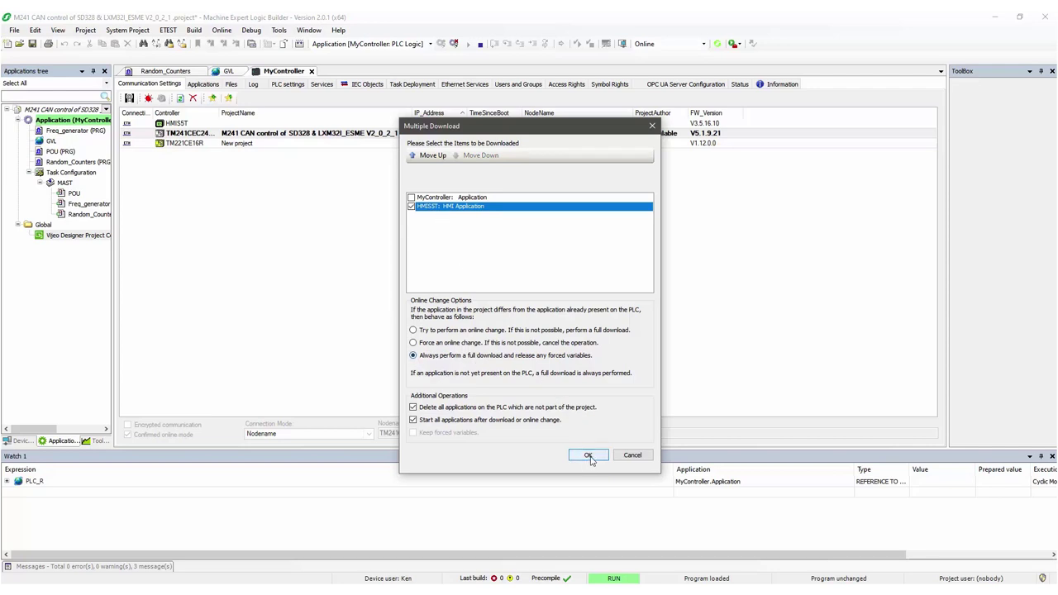
left_click(588, 456)
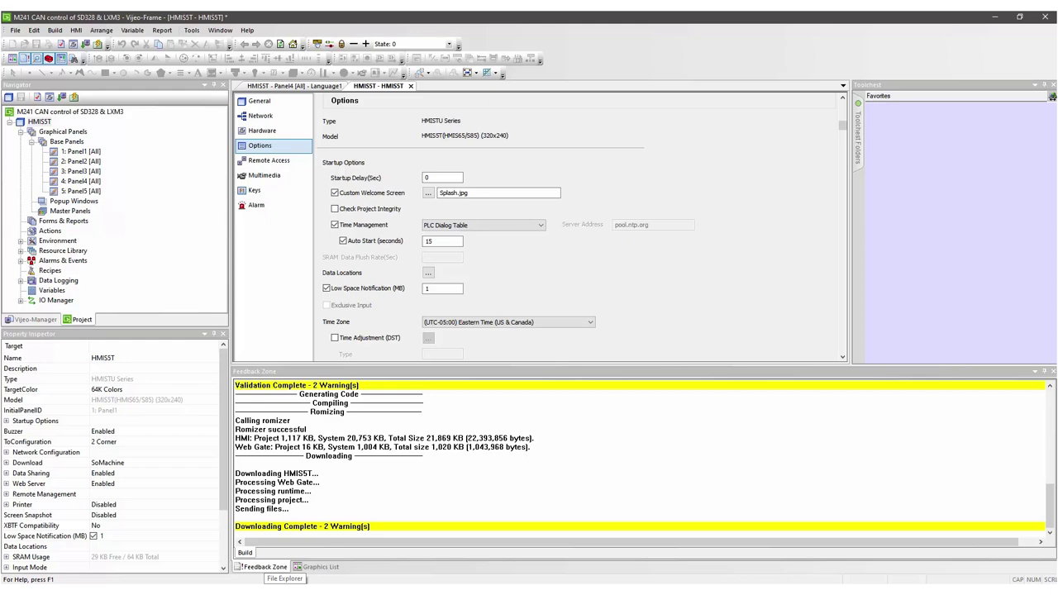
left_click(284, 591)
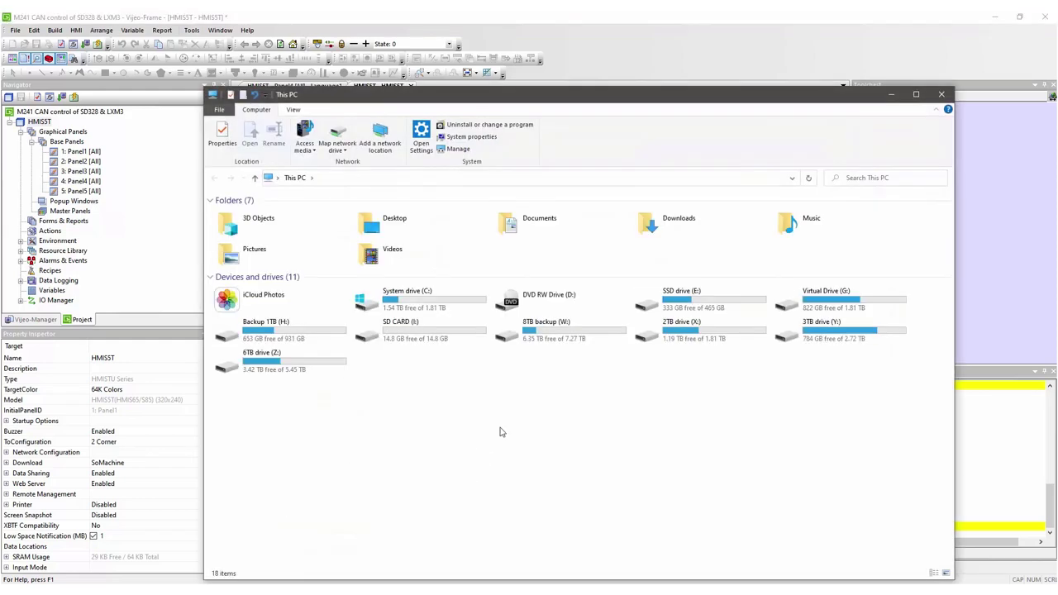
double_click(423, 331)
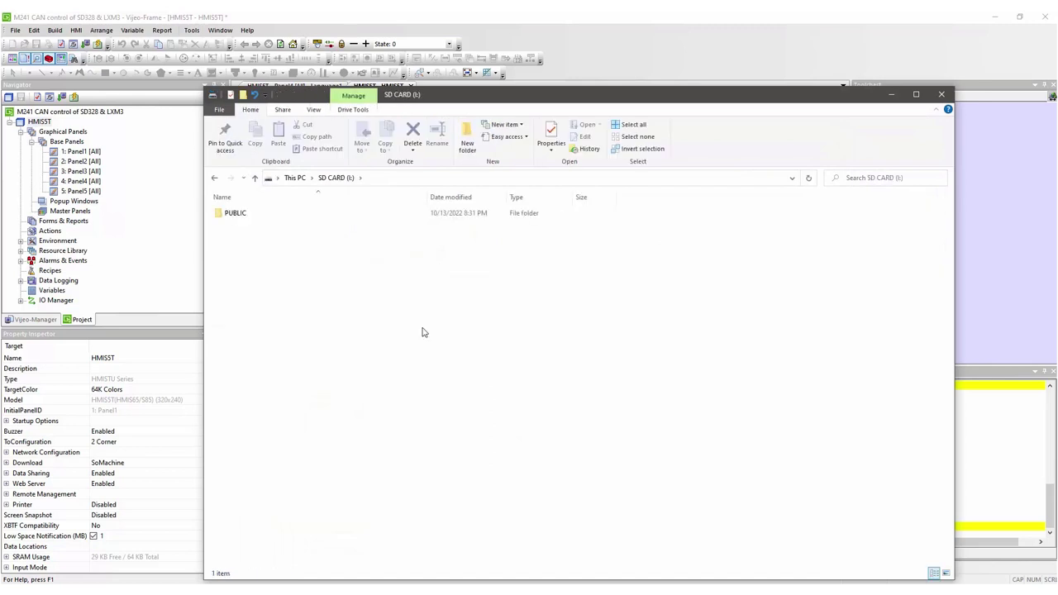
double_click(234, 216)
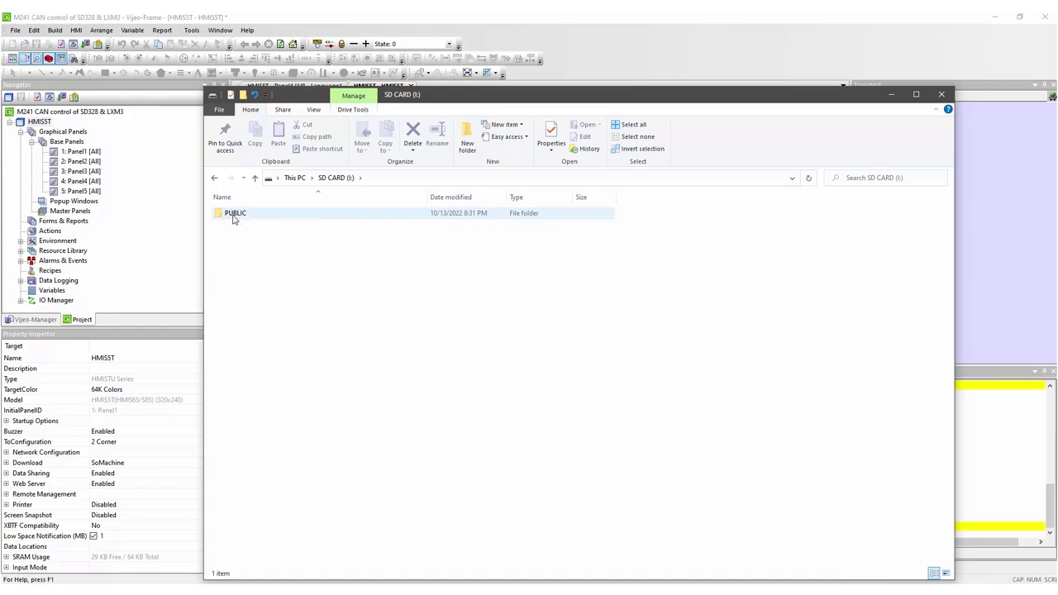
double_click(248, 215)
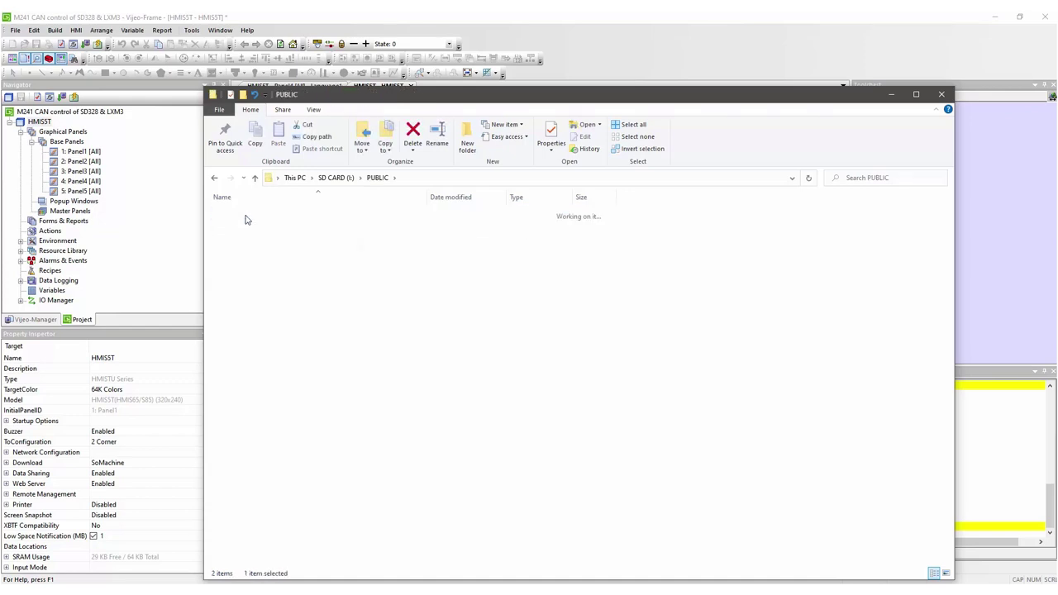
double_click(249, 213)
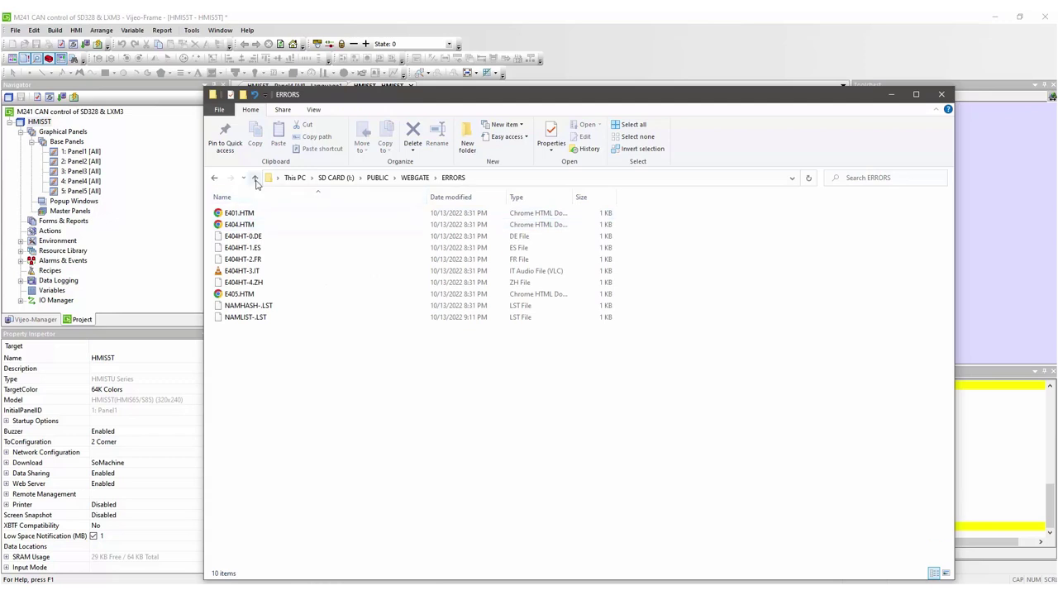
left_click(256, 179)
double_click(237, 224)
left_click(256, 178)
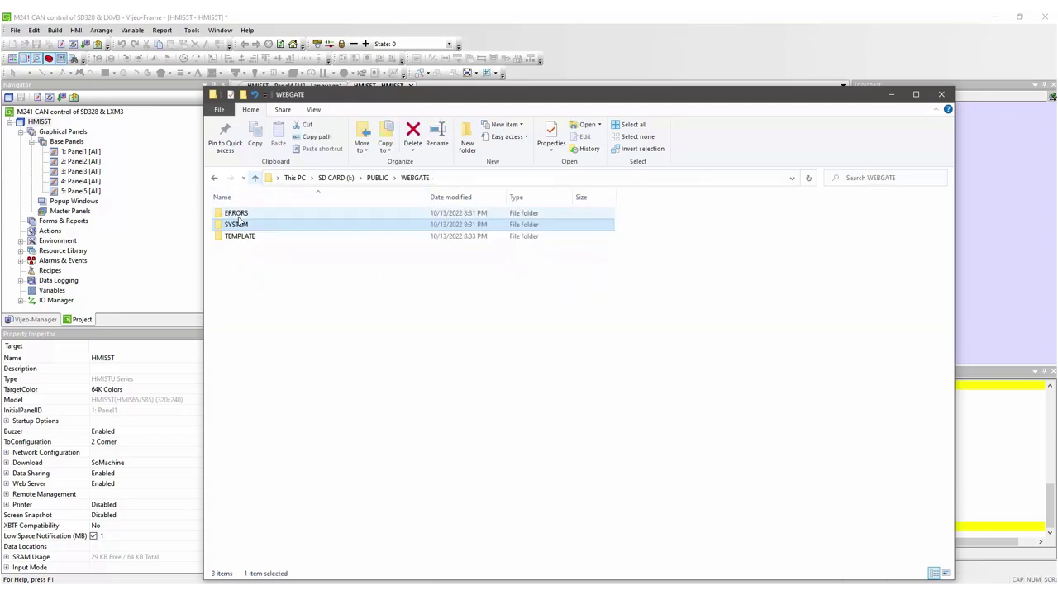
double_click(234, 235)
left_click(256, 179)
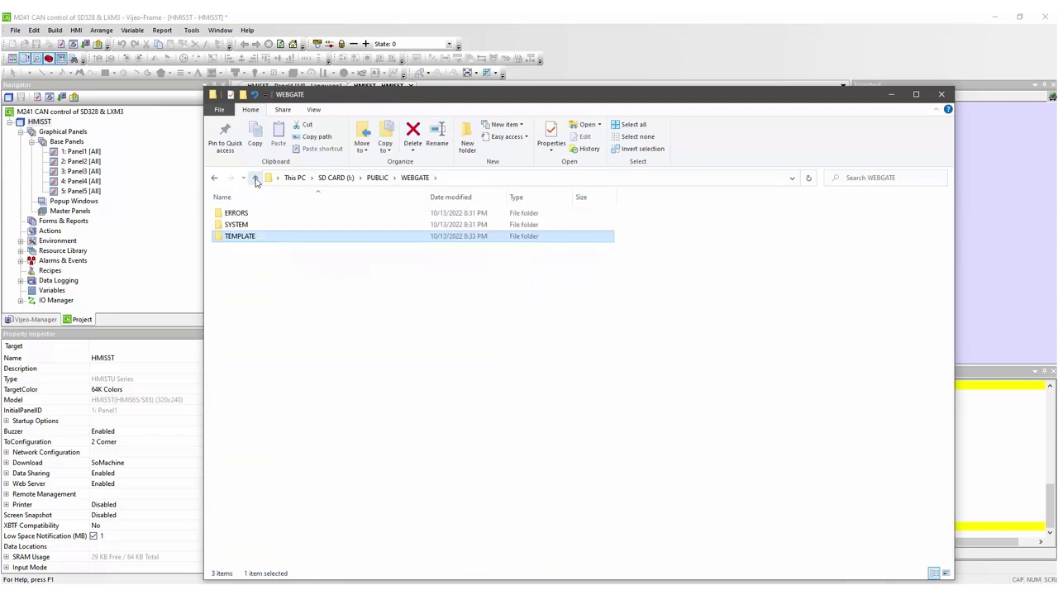
left_click(256, 179)
left_click(255, 181)
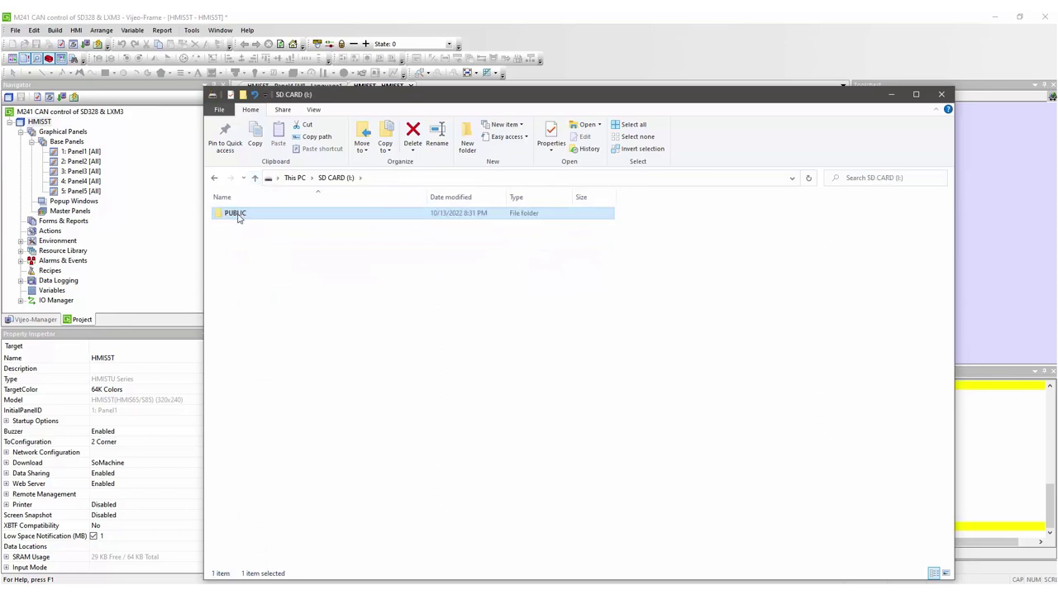
right_click(237, 215)
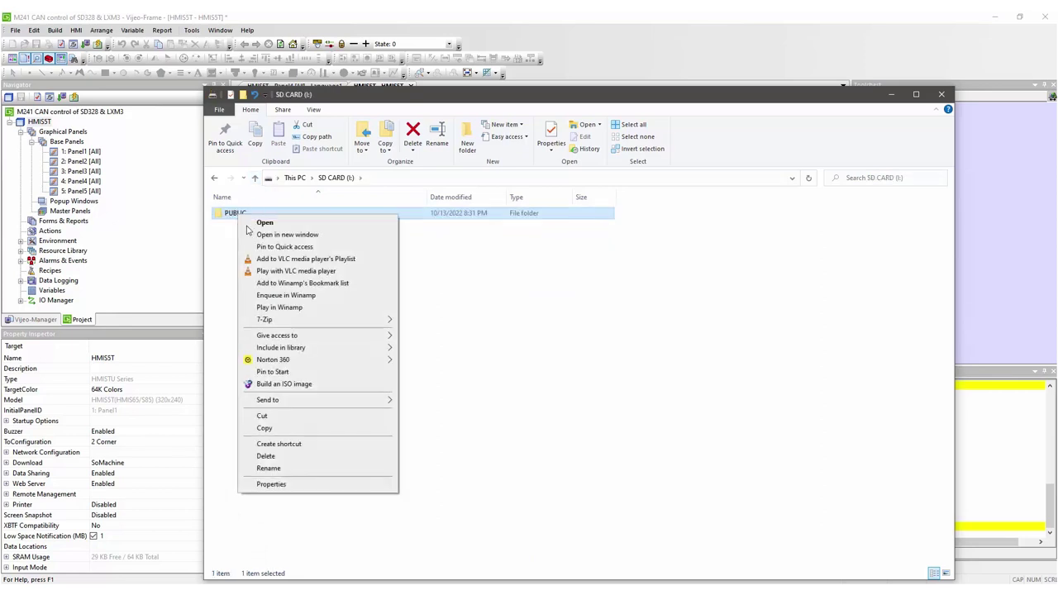
left_click(271, 484)
left_click_drag(317, 315, 302, 330)
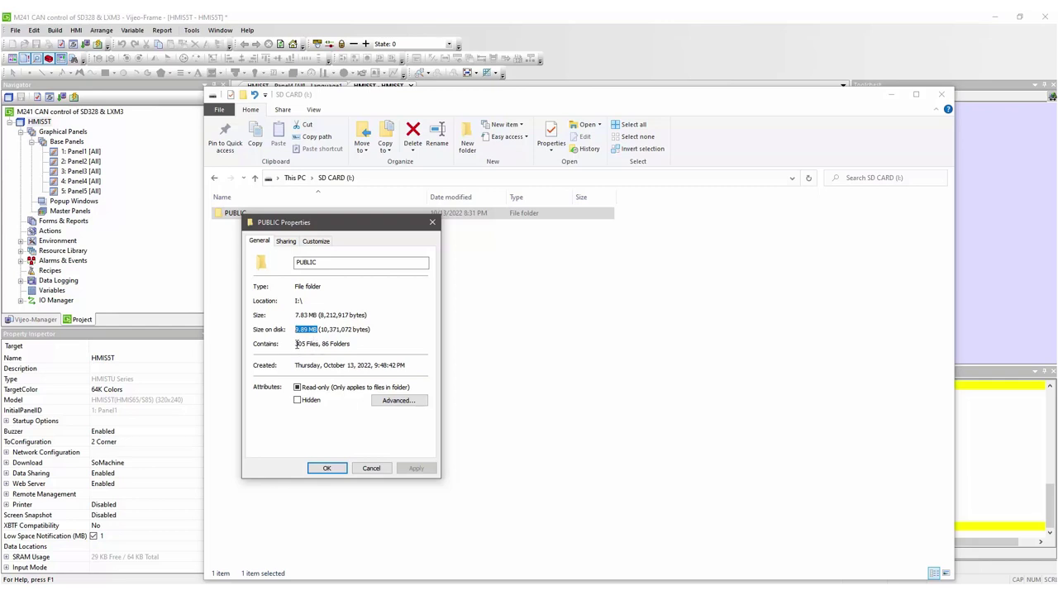
mouse_move(296, 344)
left_mouse_down()
mouse_move(375, 331)
mouse_move(283, 336)
left_mouse_up()
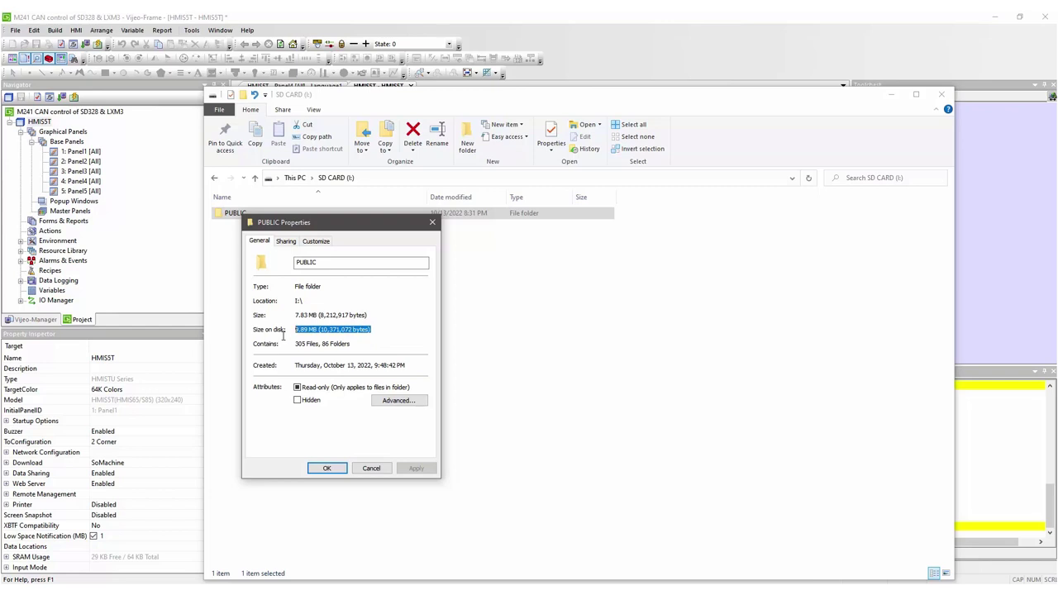
left_click_drag(388, 318, 298, 316)
left_click(386, 319)
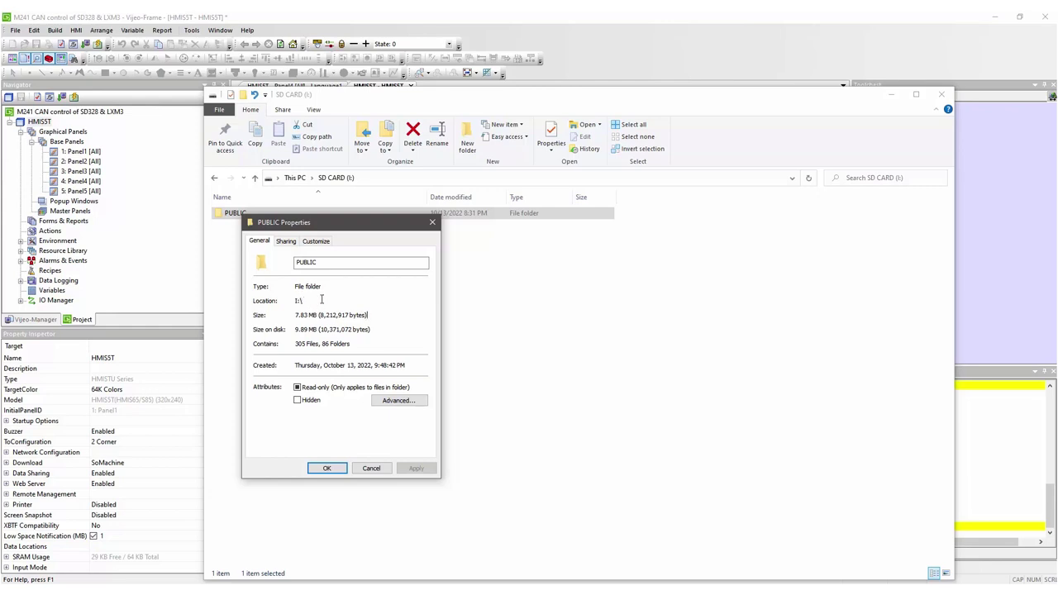
left_click(371, 468)
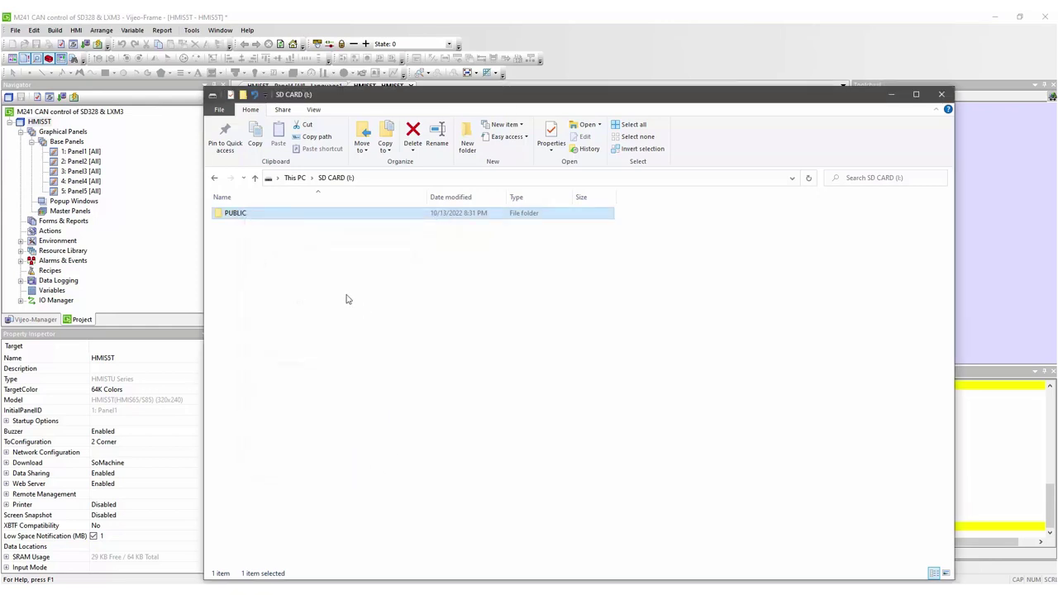
left_click(941, 96)
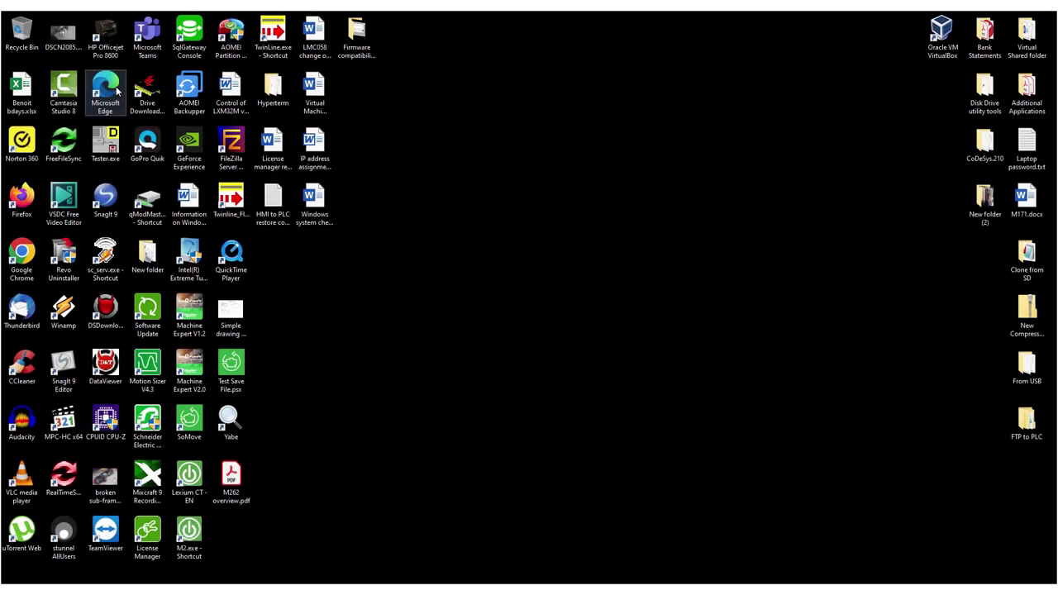
Step: Launch Edge and browse to 10.0.0.105 to load the Web Gate home page
double_click(117, 91)
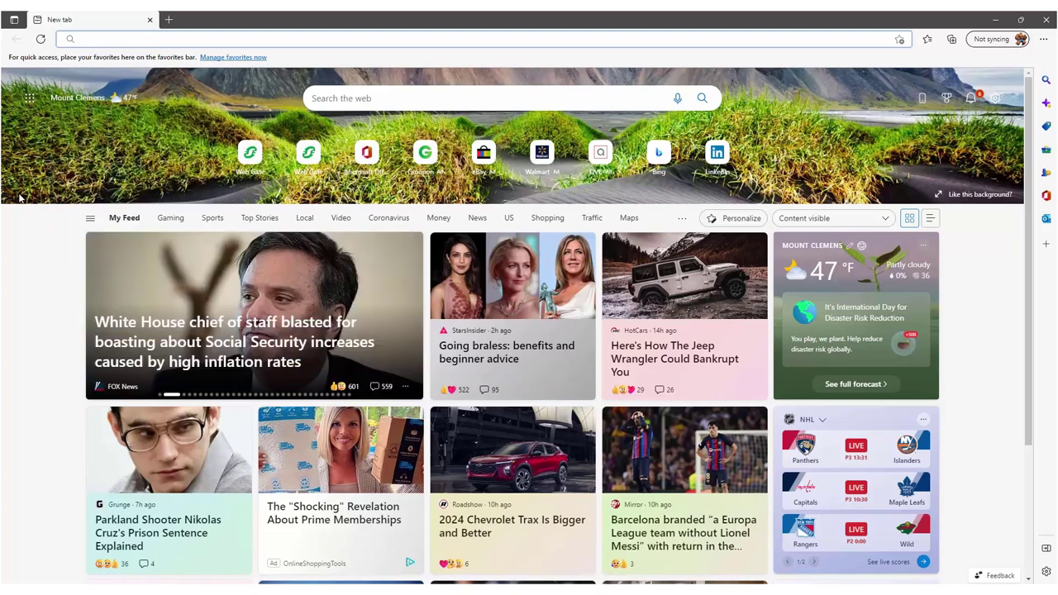
type("10")
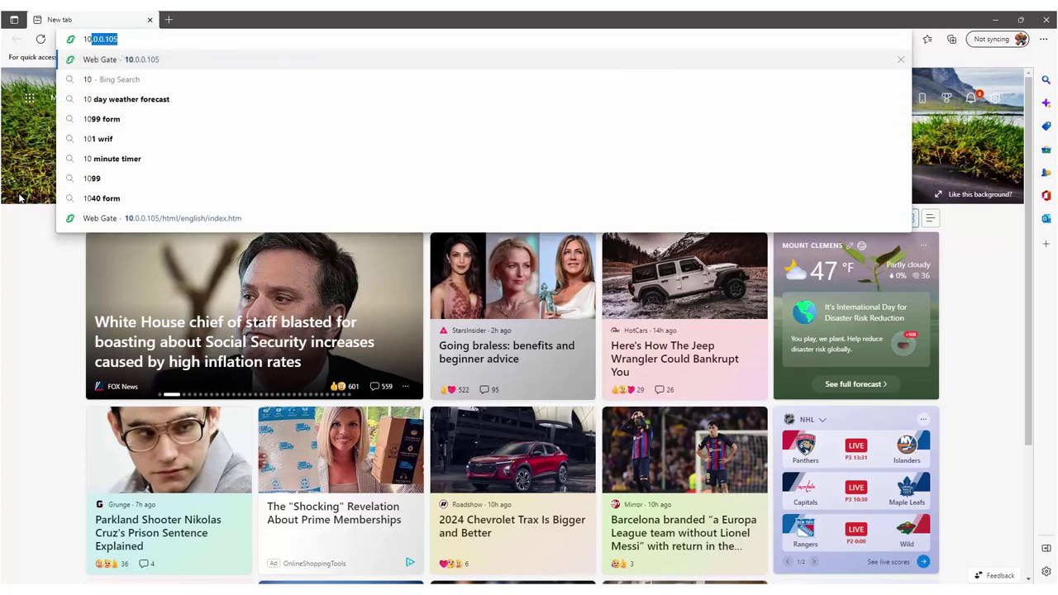
type(".0")
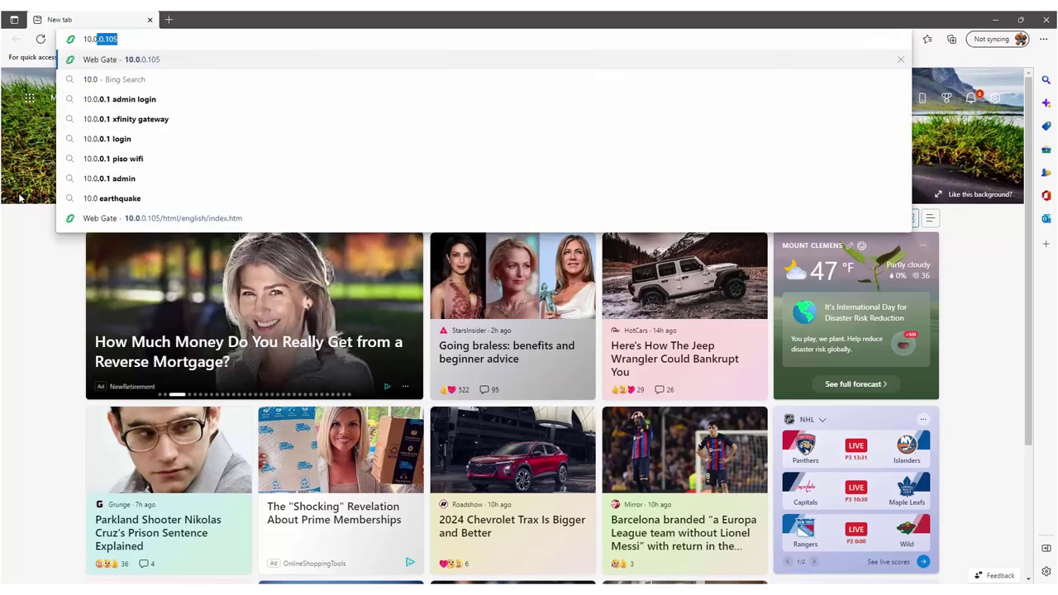
type(".0")
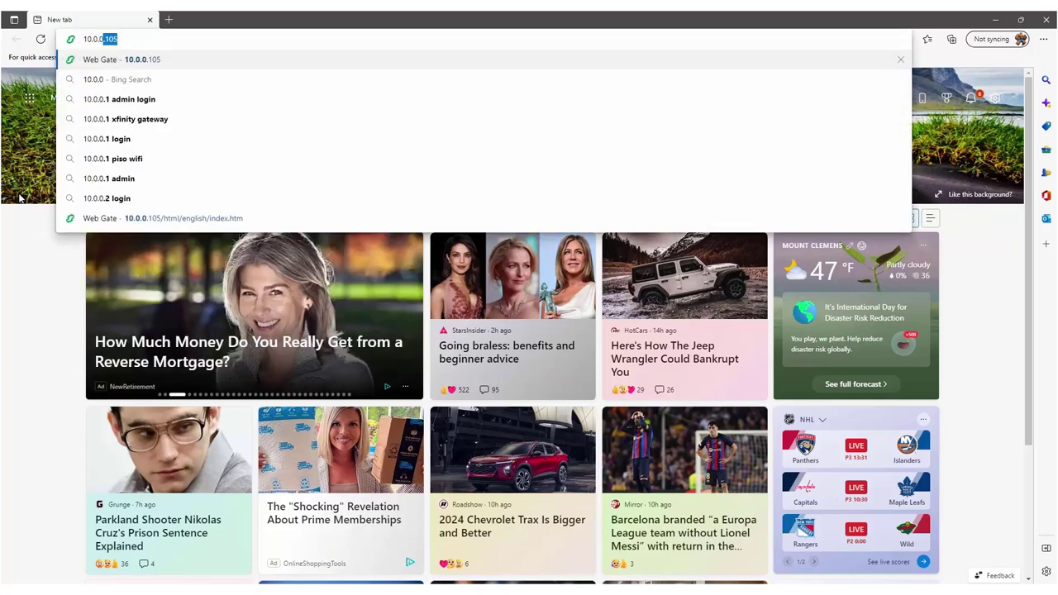
type(".10")
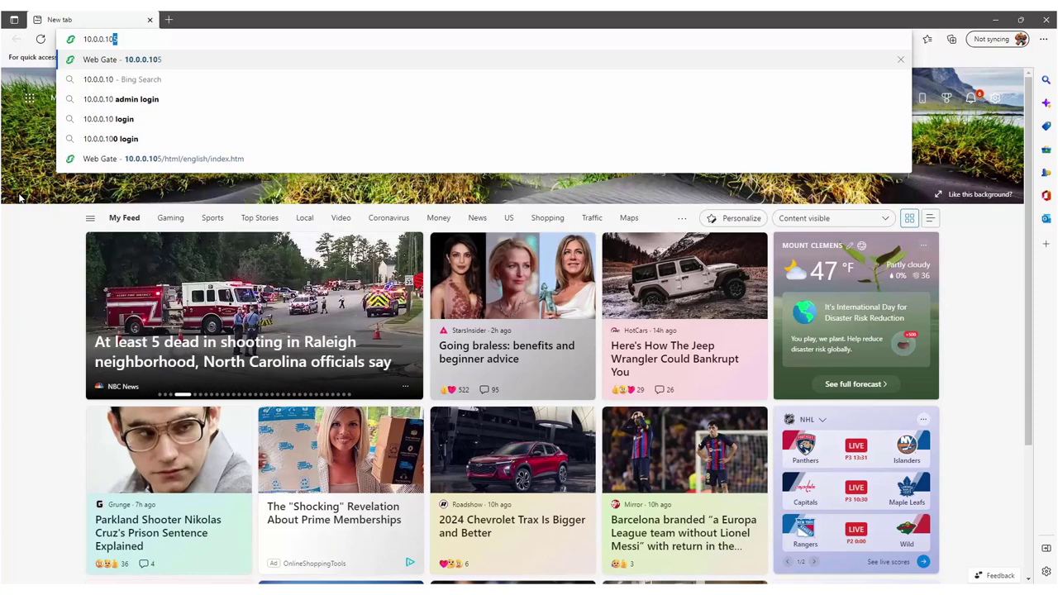
type("5")
key("Return")
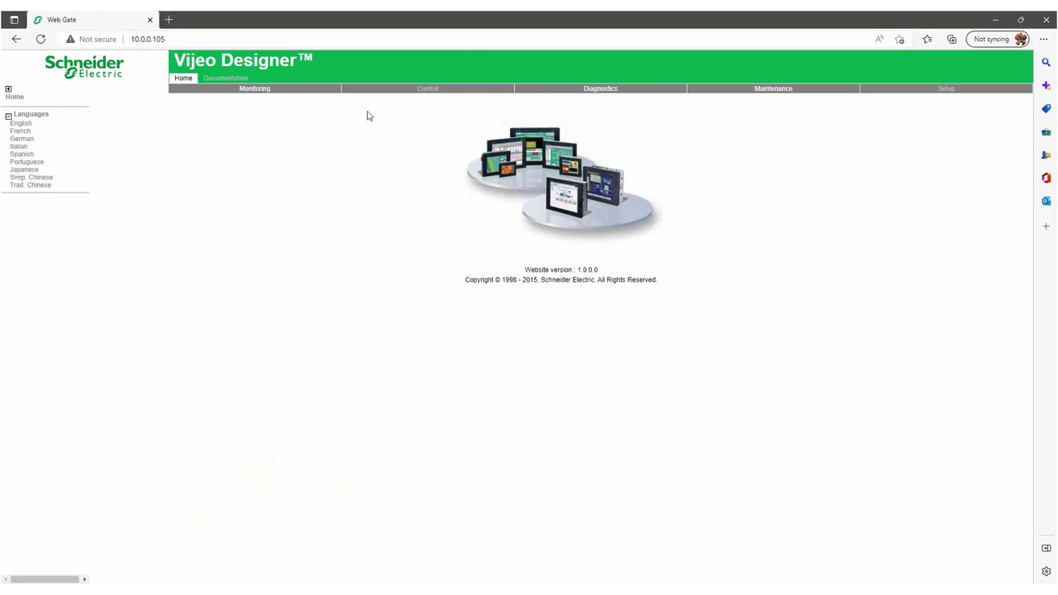
Step: Open the English site's Monitoring section and display the Web Gate In Frame
left_click(21, 124)
left_click(255, 89)
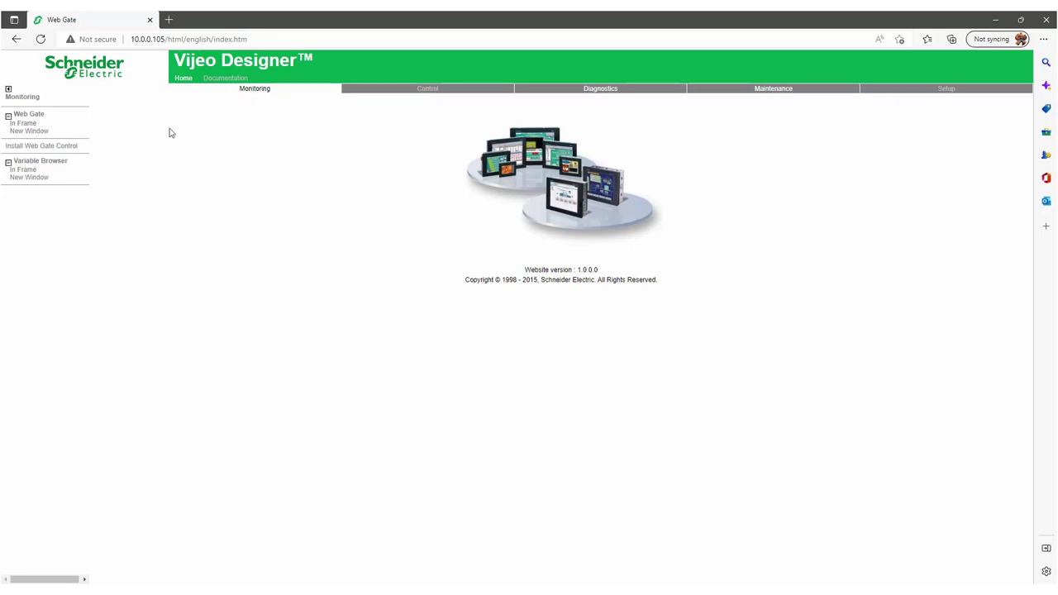
left_click(24, 125)
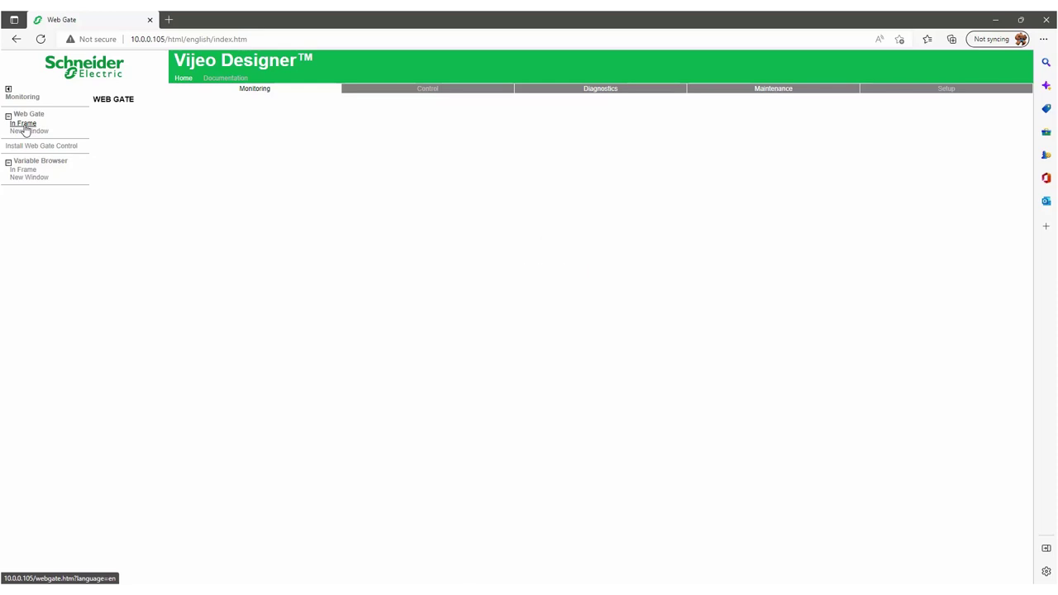